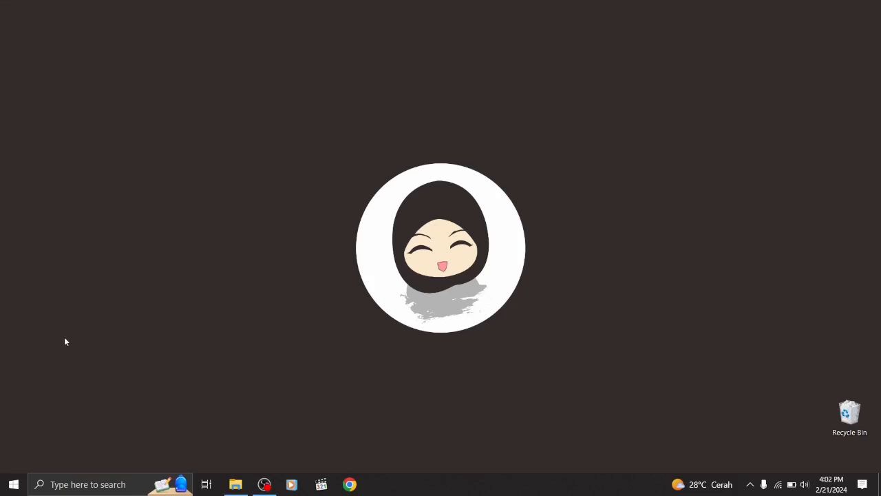
Search the computer for QGIS and launch QGIS Desktop 3.34.0
{"action": "left_click", "coordinate": [2, 485]}
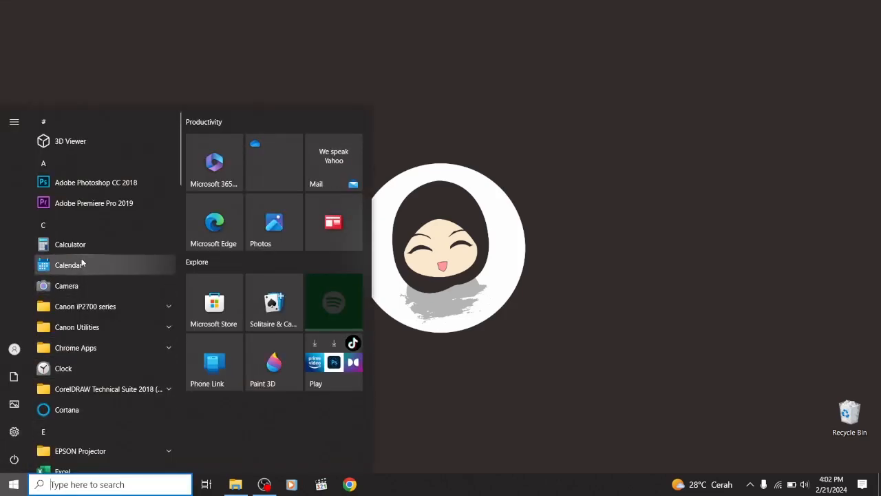
{"action": "type", "text": "qgi"}
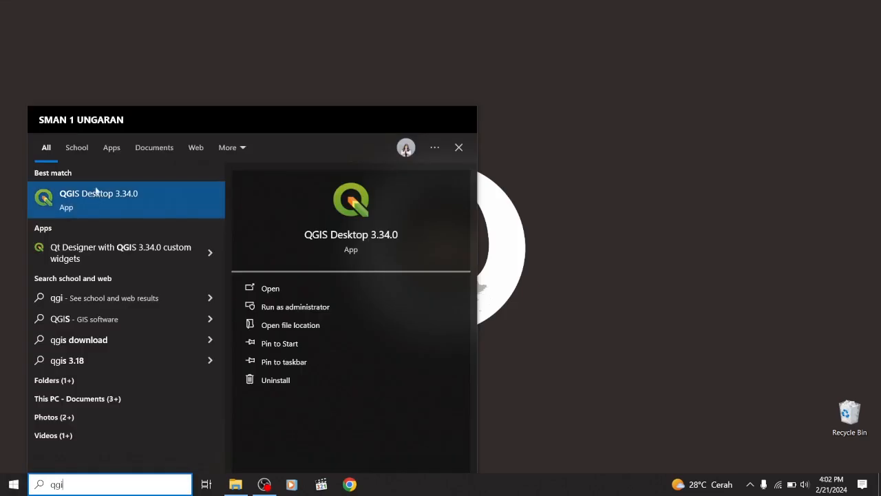
{"action": "left_click", "coordinate": [90, 193]}
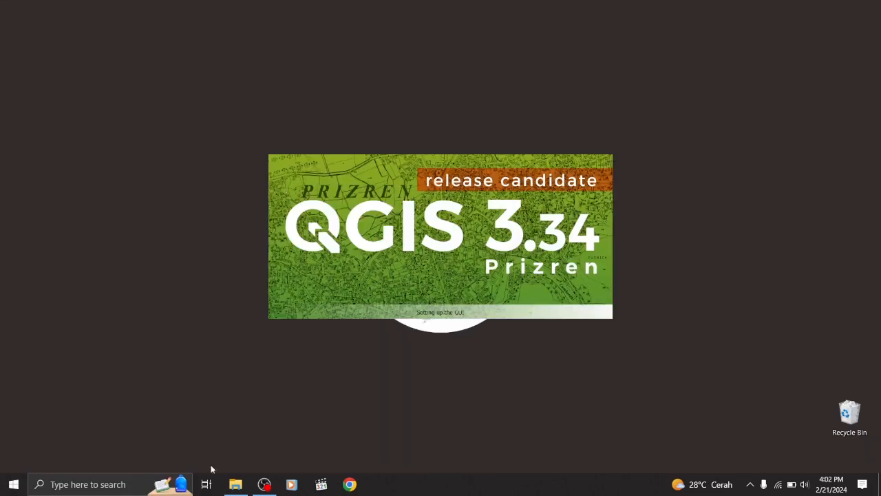
{"action": "left_click", "coordinate": [236, 484]}
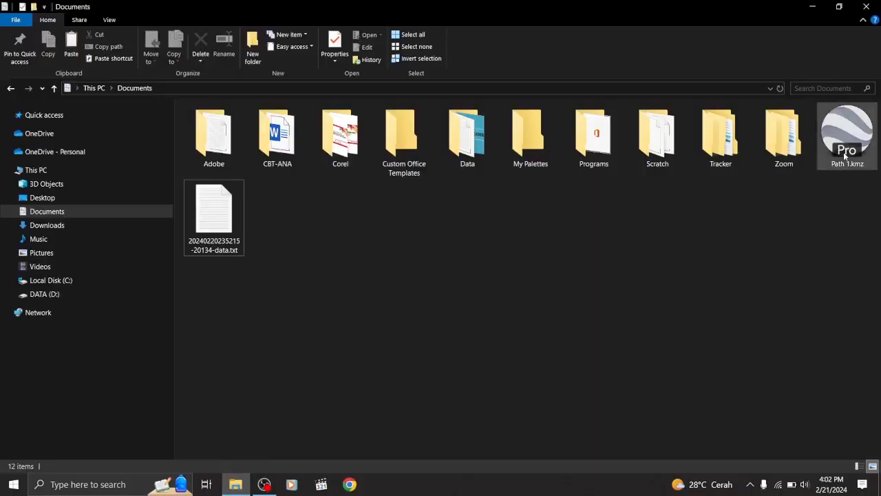
{"action": "left_click", "coordinate": [224, 227]}
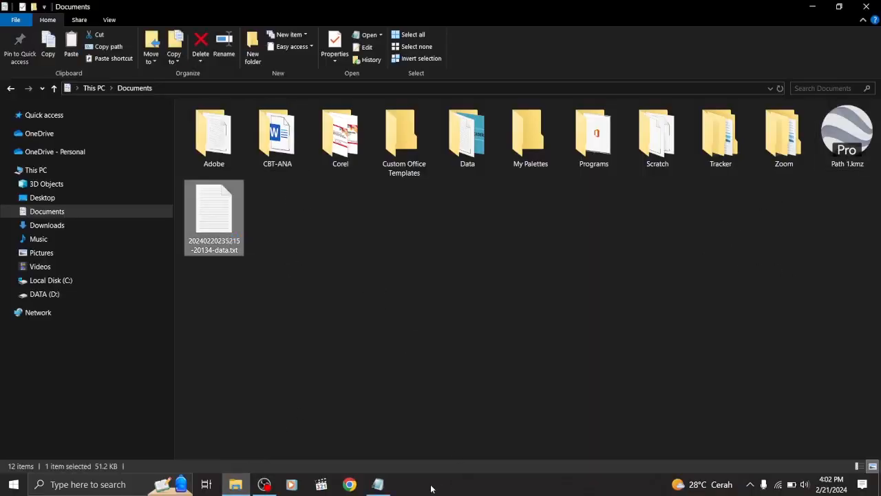
{"action": "mouse_move", "coordinate": [387, 484]}
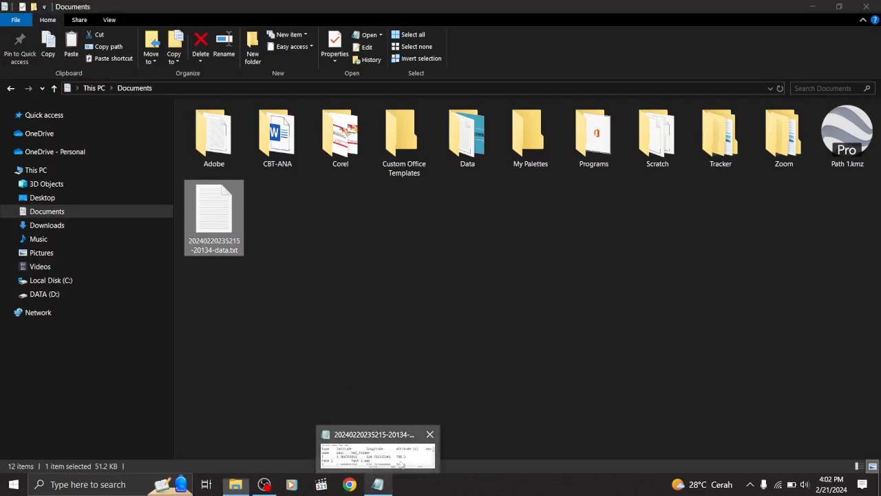
{"action": "left_click", "coordinate": [403, 461]}
{"action": "left_click", "coordinate": [631, 180]}
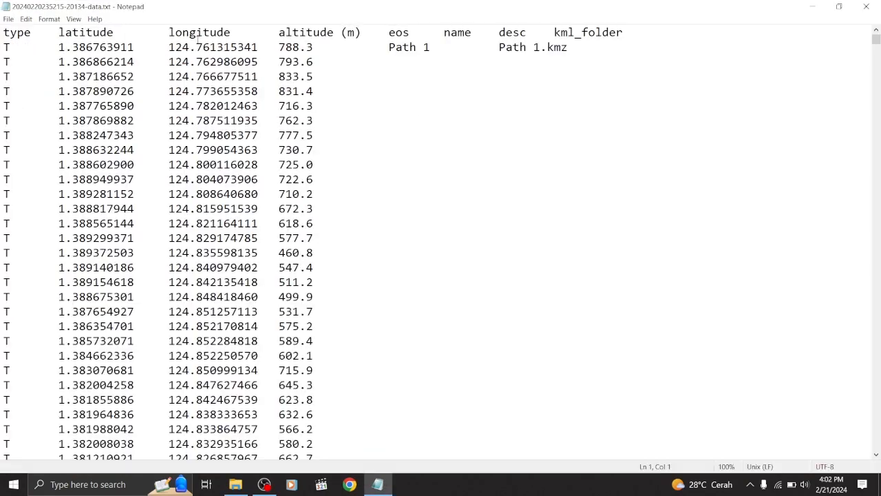
{"action": "left_click", "coordinate": [865, 6]}
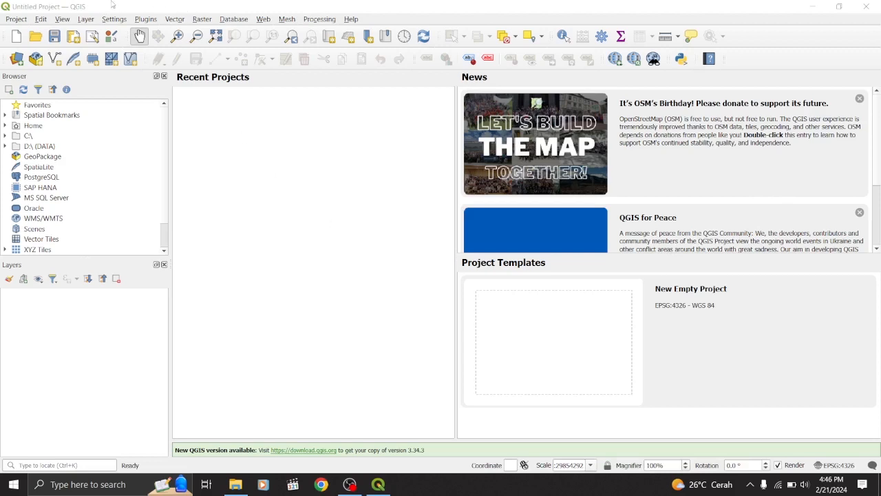
{"action": "left_click", "coordinate": [86, 19]}
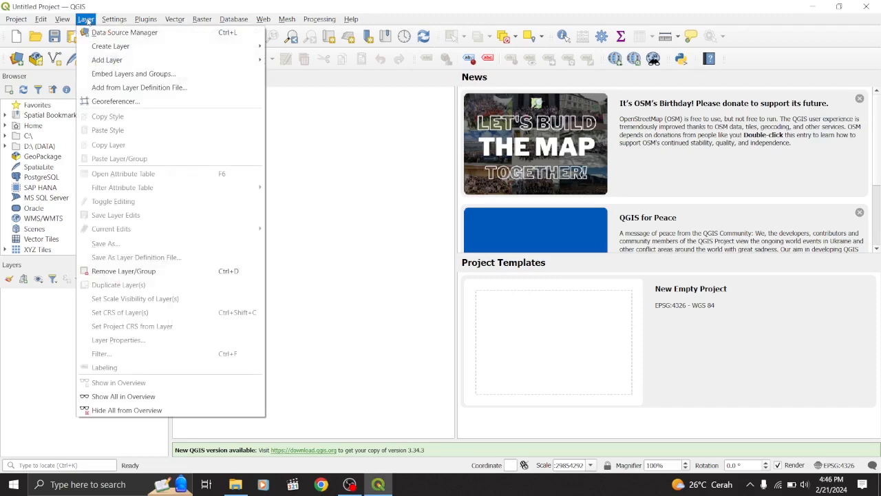
{"action": "mouse_move", "coordinate": [104, 60]}
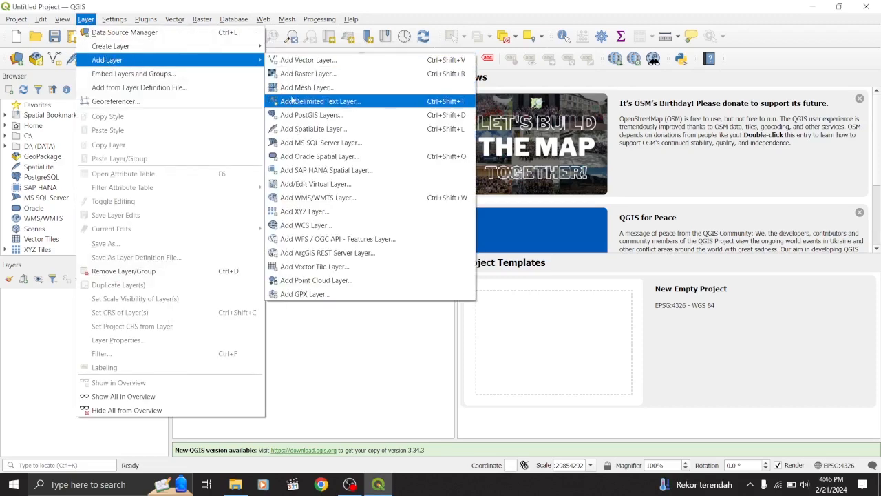
{"action": "left_click", "coordinate": [355, 101]}
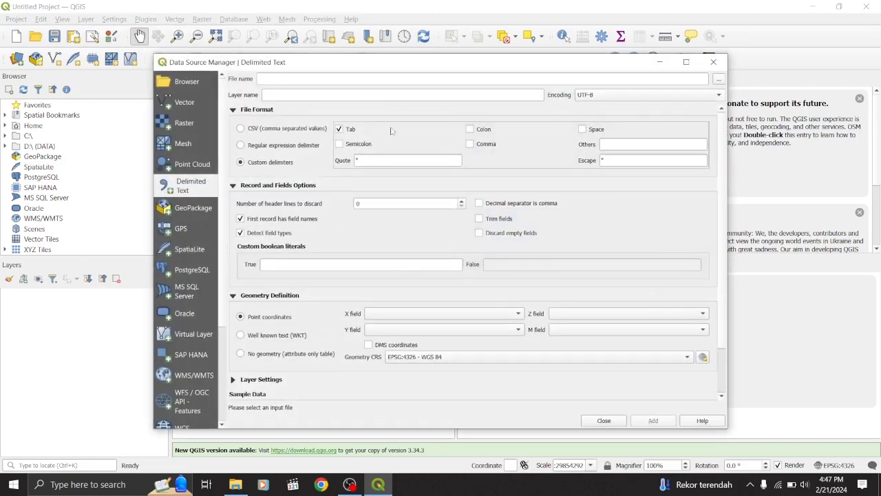
{"action": "left_click", "coordinate": [719, 81]}
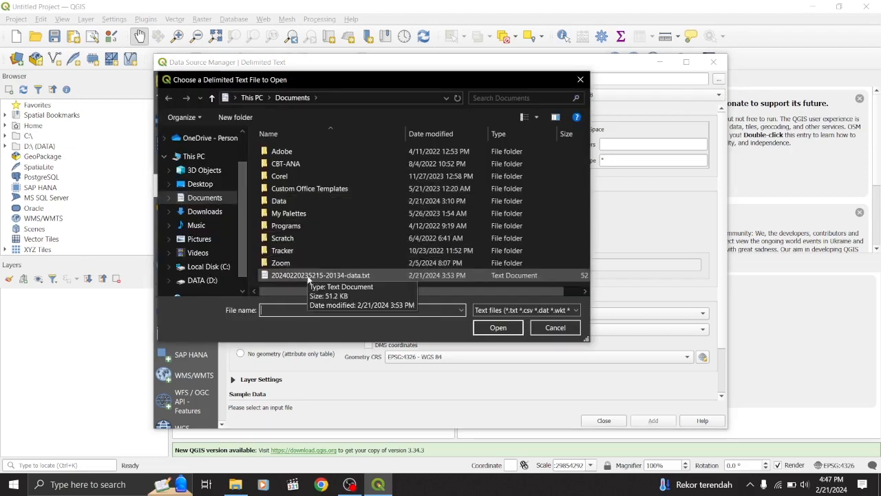
{"action": "left_click", "coordinate": [340, 278]}
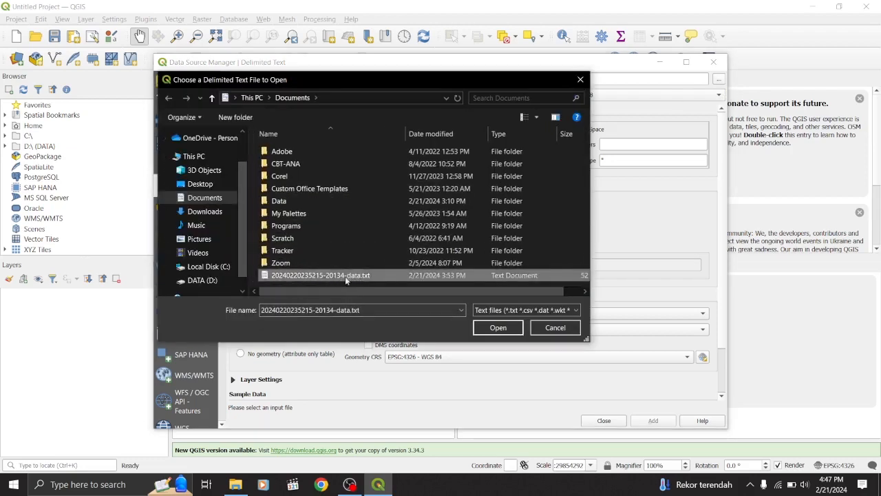
{"action": "left_click", "coordinate": [499, 329]}
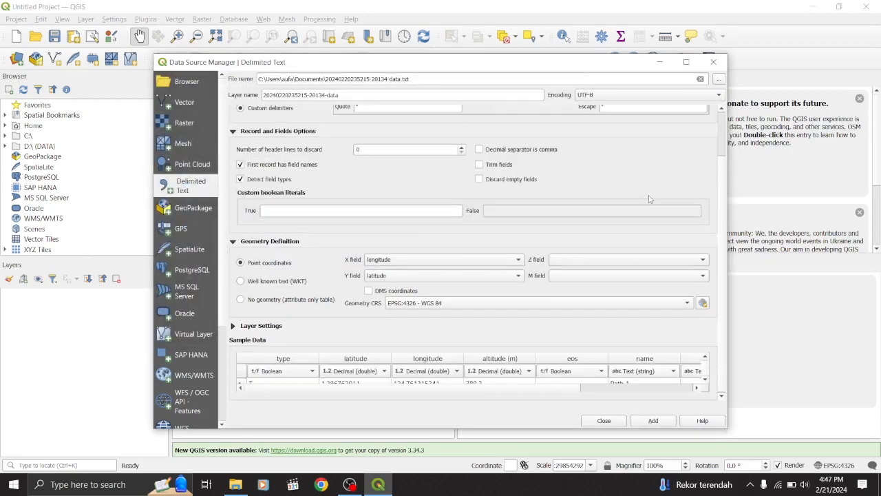
Set the Z field to altitude (m) and add the delimited text points to the project
{"action": "double_click", "coordinate": [523, 57]}
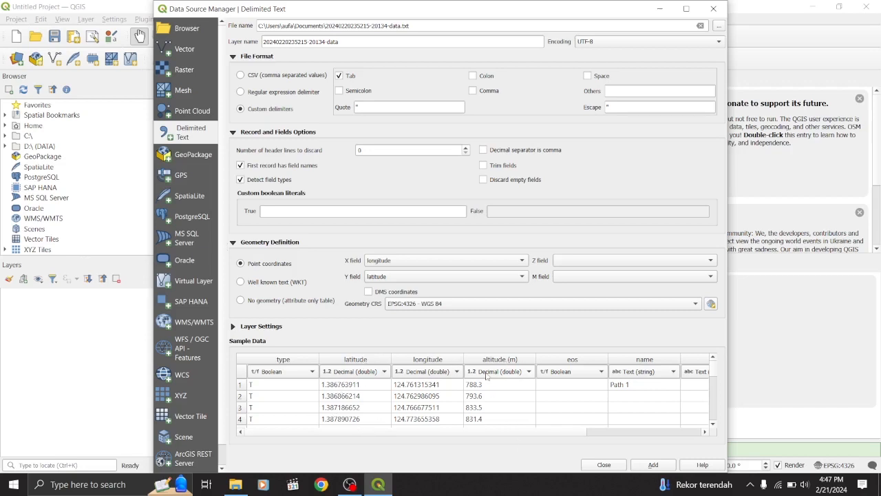
{"action": "scroll", "coordinate": [714, 399], "scroll_direction": "down", "scroll_amount": 4}
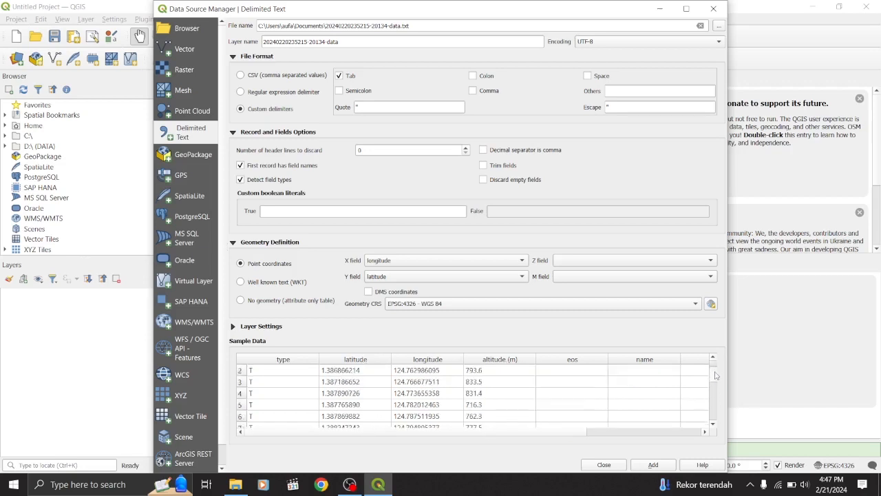
{"action": "scroll", "coordinate": [714, 399], "scroll_direction": "up", "scroll_amount": 4}
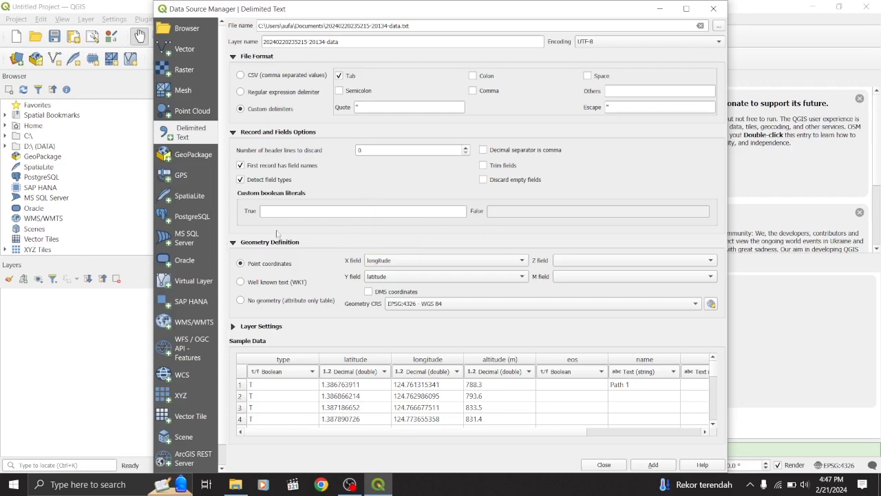
{"action": "left_click", "coordinate": [560, 262]}
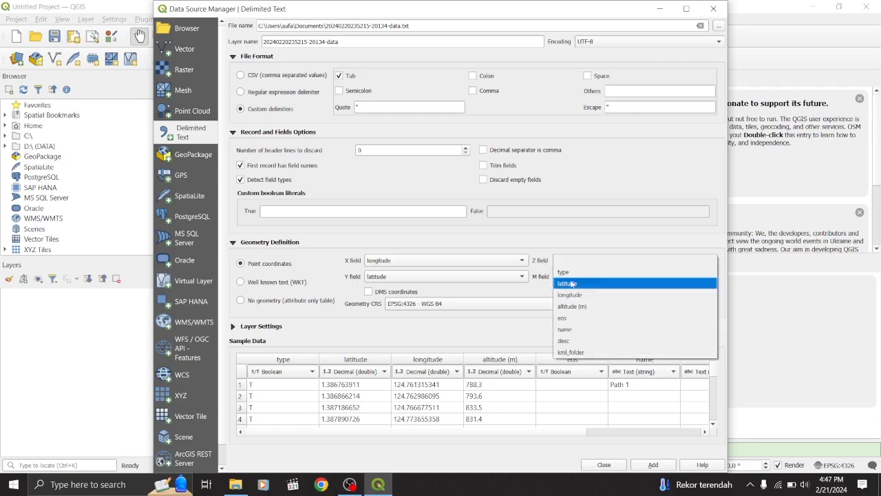
{"action": "left_click", "coordinate": [581, 307]}
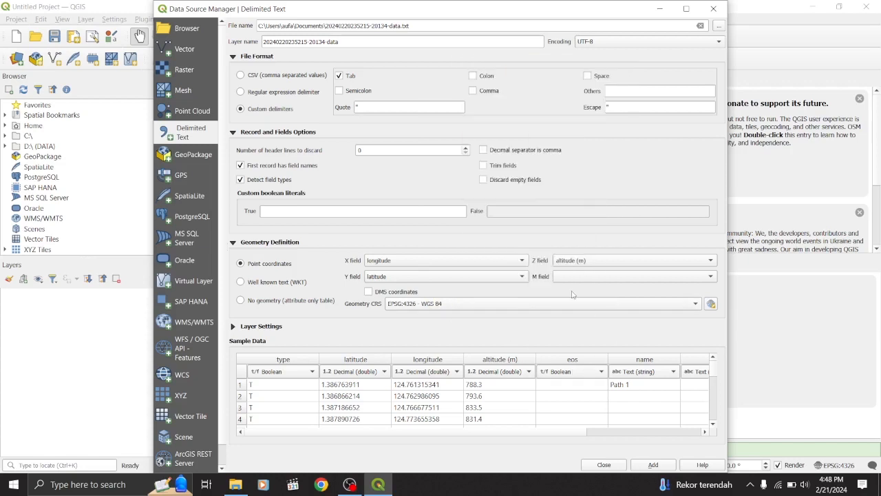
{"action": "left_click", "coordinate": [653, 464]}
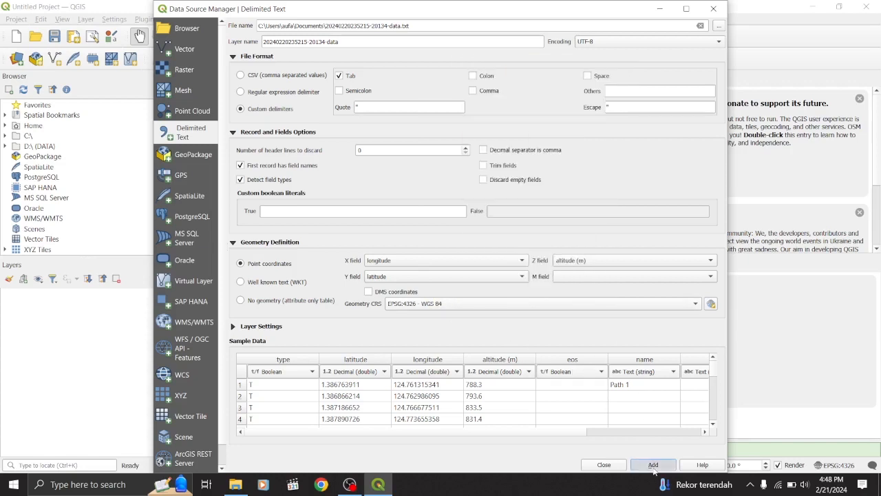
{"action": "left_click", "coordinate": [713, 8]}
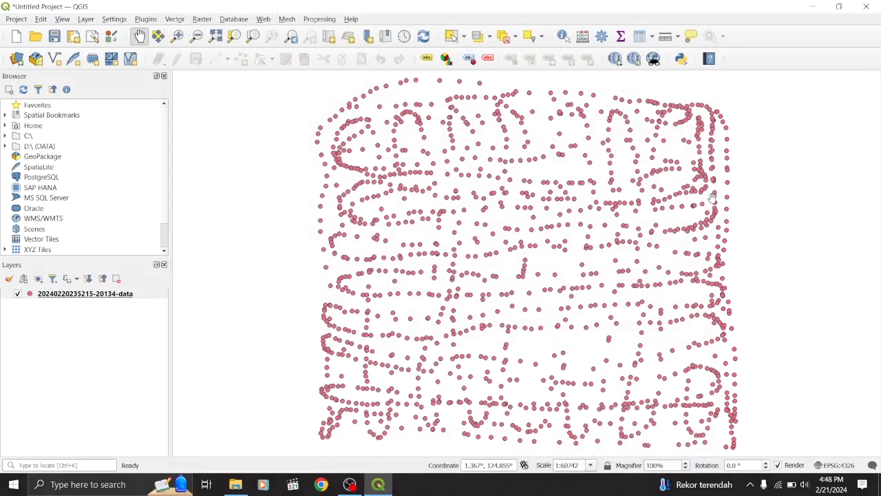
Add the OSM Standard basemap from QuickMapServices beneath the imported points
{"action": "scroll", "coordinate": [713, 198], "scroll_direction": "down", "scroll_amount": 1}
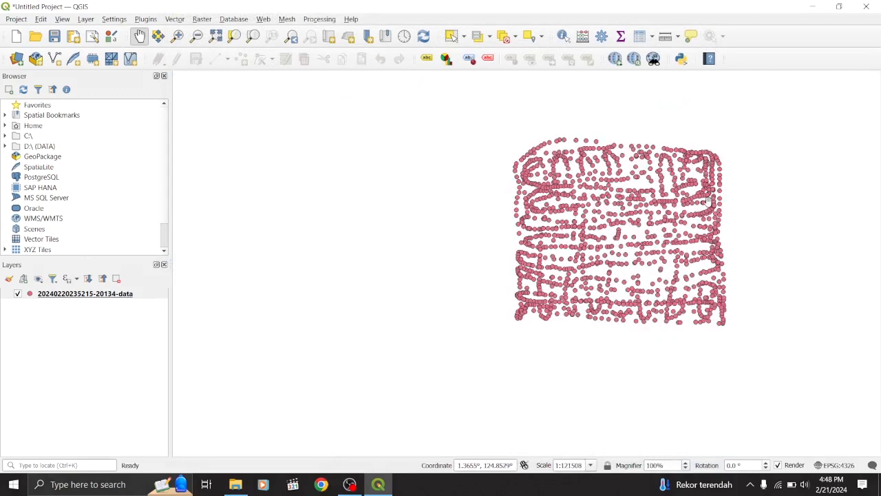
{"action": "scroll", "coordinate": [708, 200], "scroll_direction": "up", "scroll_amount": 1}
{"action": "scroll", "coordinate": [708, 199], "scroll_direction": "down", "scroll_amount": 1}
{"action": "left_click_drag", "start_coordinate": [815, 236], "coordinate": [711, 253]}
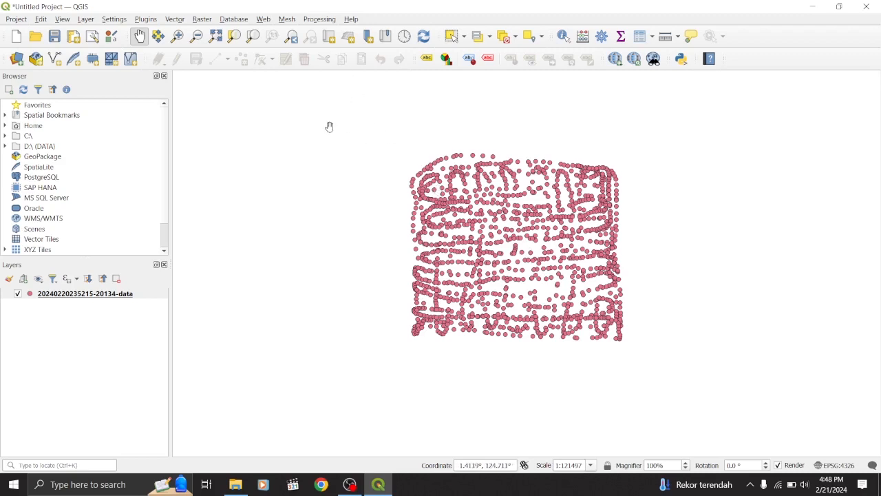
{"action": "left_click", "coordinate": [264, 20]}
{"action": "mouse_move", "coordinate": [296, 46]}
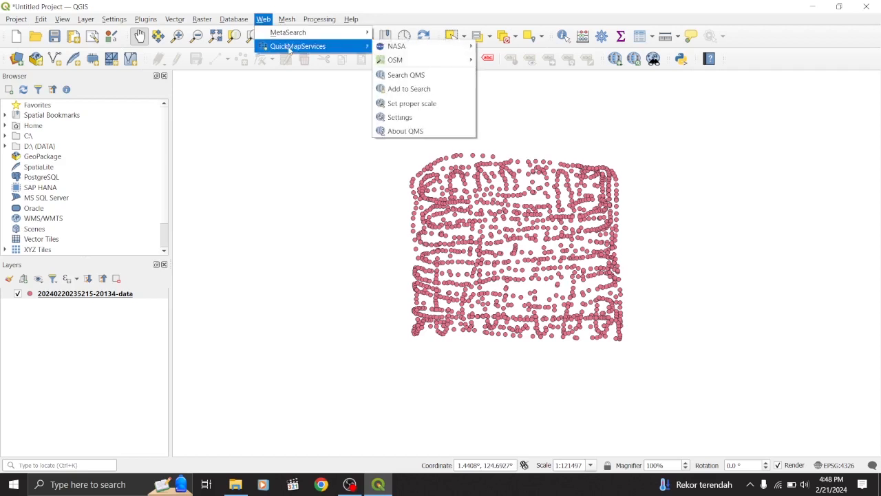
{"action": "mouse_move", "coordinate": [412, 62]}
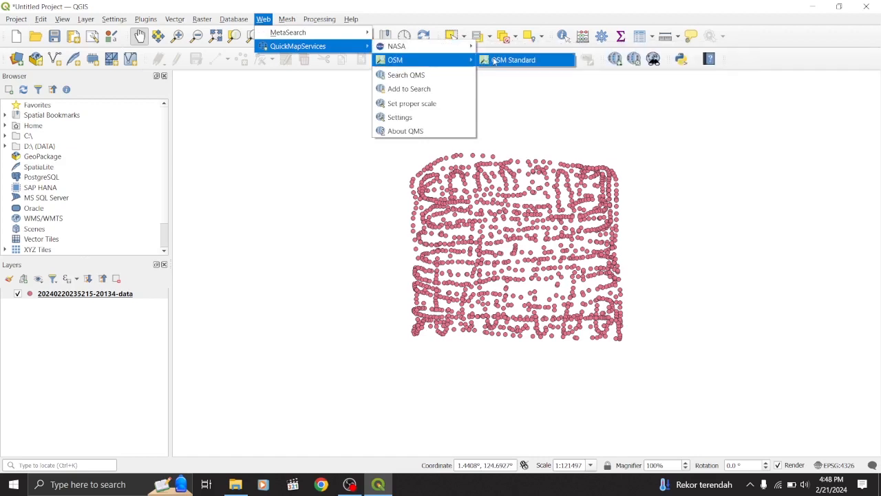
{"action": "left_click", "coordinate": [513, 60]}
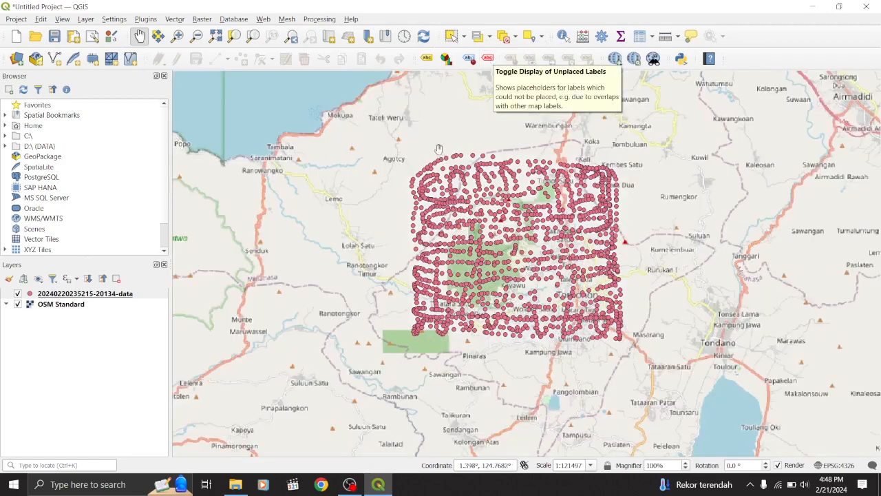
Examine where the imported points lie on the OSM Standard basemap at regional and local scale
{"action": "scroll", "coordinate": [512, 194], "scroll_direction": "down", "scroll_amount": 2}
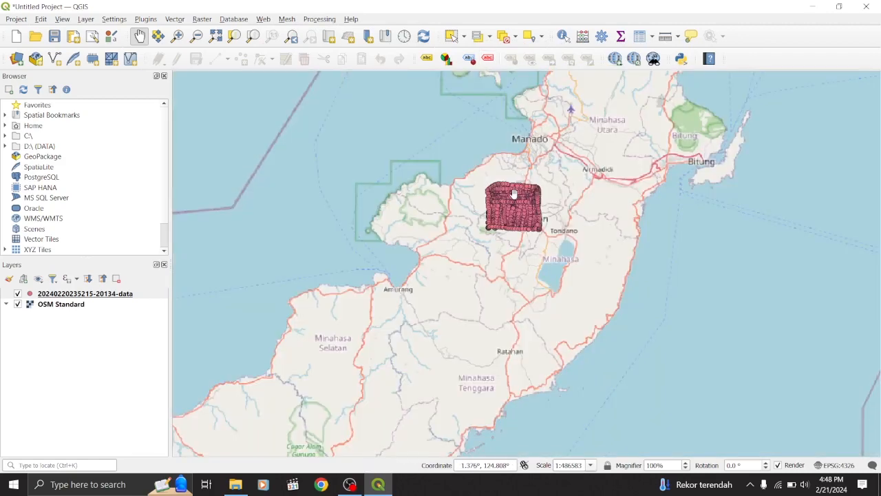
{"action": "scroll", "coordinate": [513, 194], "scroll_direction": "down", "scroll_amount": 1}
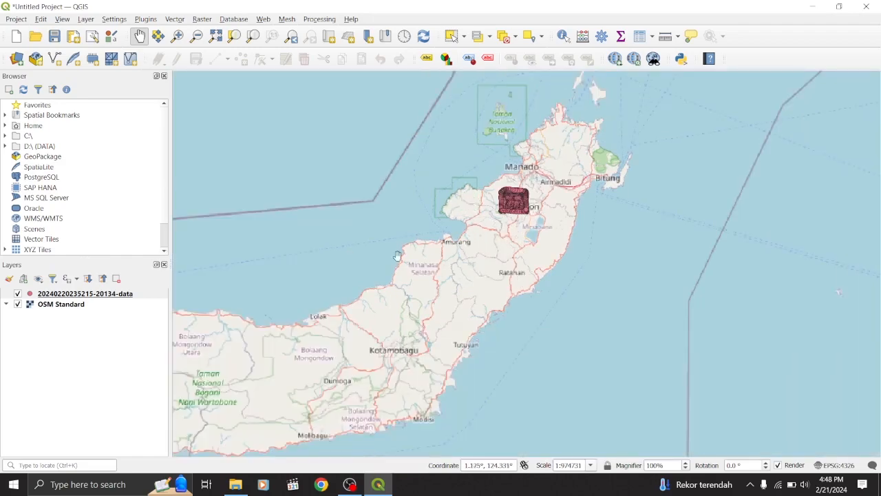
{"action": "scroll", "coordinate": [514, 200], "scroll_direction": "up", "scroll_amount": 2}
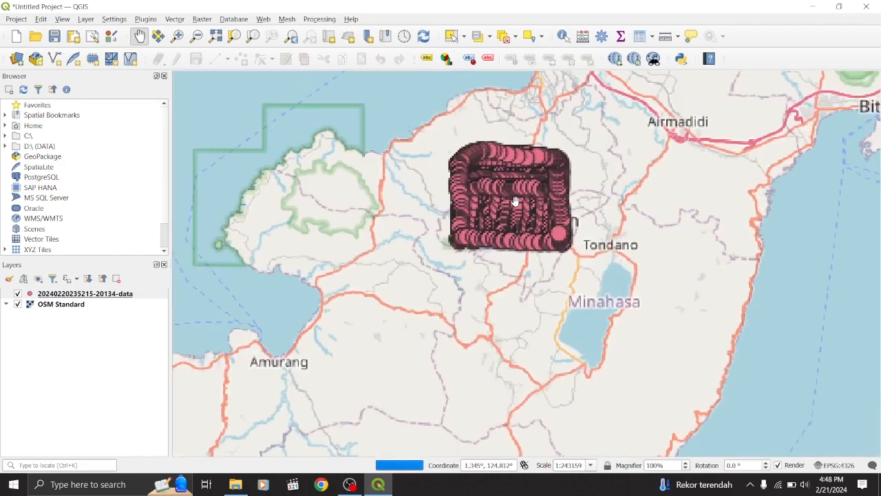
{"action": "scroll", "coordinate": [515, 201], "scroll_direction": "up", "scroll_amount": 1}
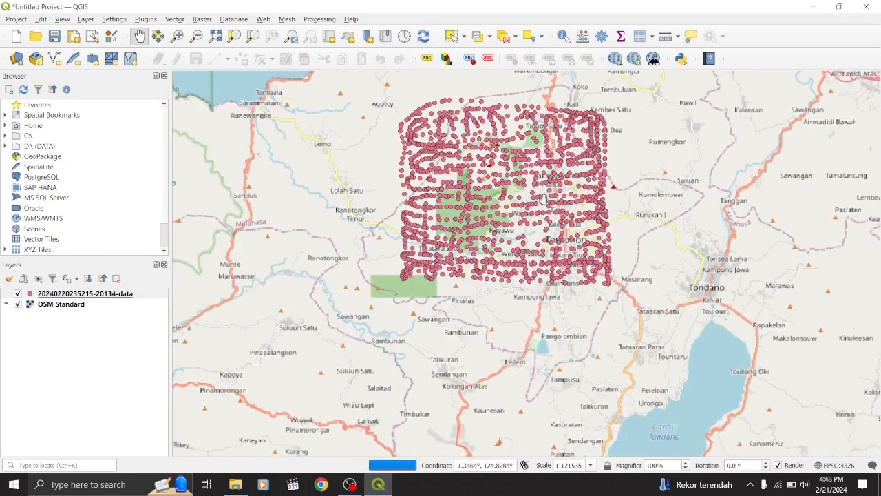
{"action": "scroll", "coordinate": [540, 213], "scroll_direction": "up", "scroll_amount": 1}
{"action": "scroll", "coordinate": [671, 182], "scroll_direction": "down", "scroll_amount": 1}
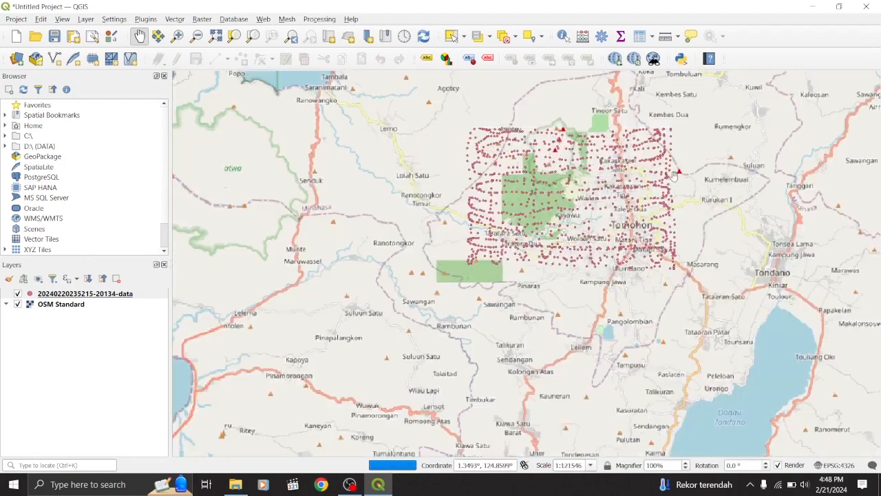
{"action": "left_click_drag", "start_coordinate": [696, 160], "coordinate": [665, 275]}
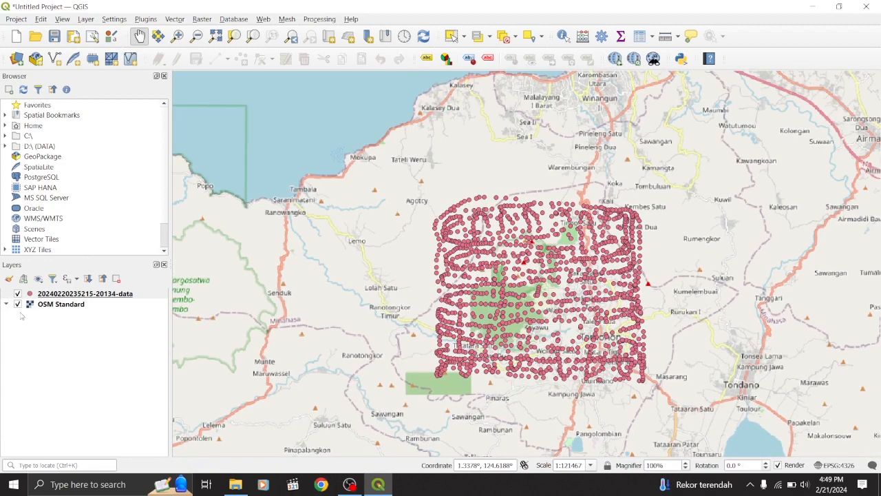
Hide the OSM Standard basemap and centre the map on the imported points
{"action": "left_click", "coordinate": [18, 304]}
{"action": "left_click", "coordinate": [18, 305]}
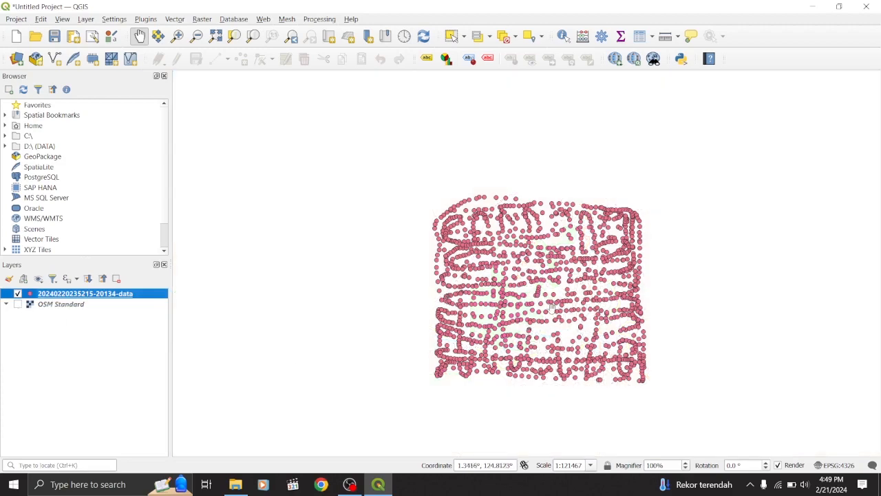
{"action": "left_click_drag", "start_coordinate": [705, 351], "coordinate": [676, 323]}
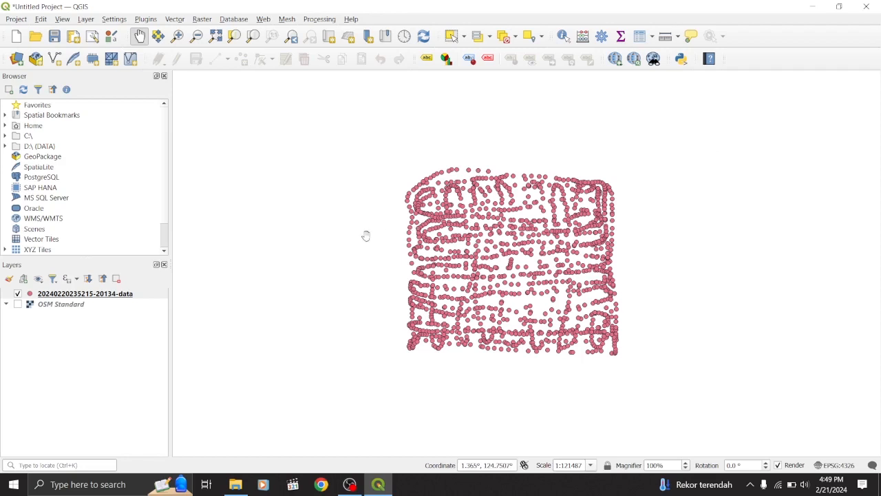
Search the plugin repository for "conto" and install the Contour plugin
{"action": "left_click", "coordinate": [145, 19]}
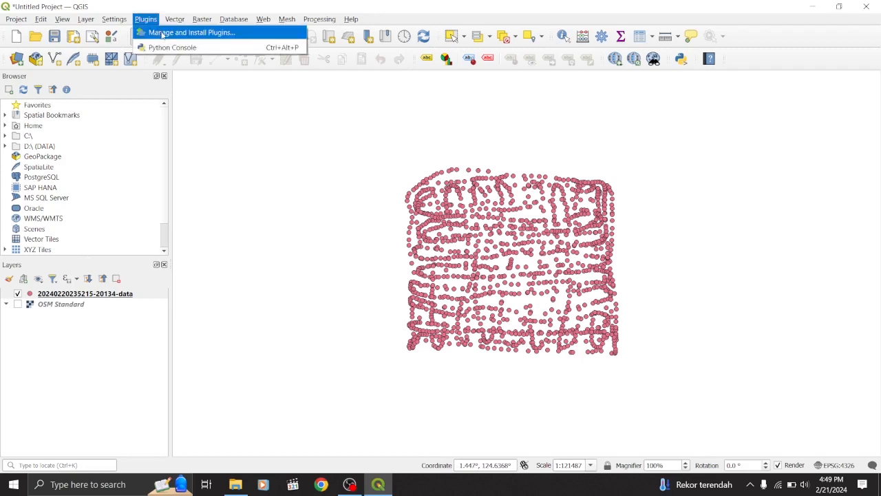
{"action": "left_click", "coordinate": [161, 35]}
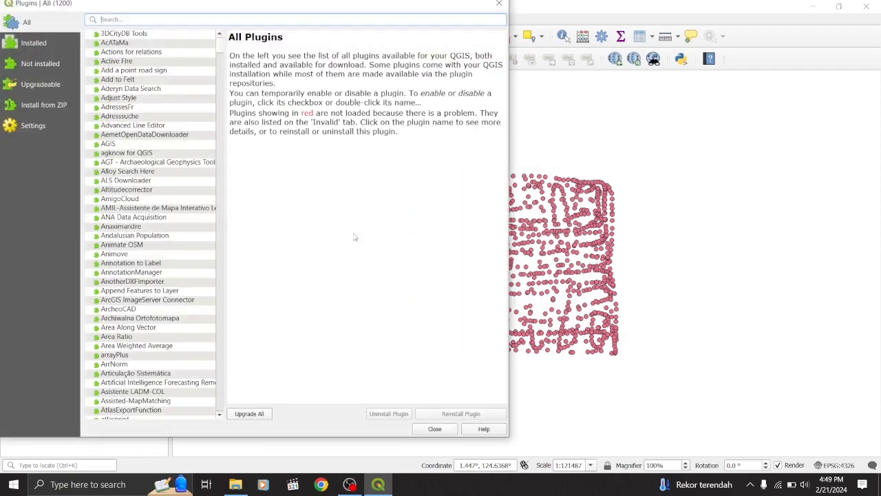
{"action": "left_click_drag", "start_coordinate": [299, 12], "coordinate": [516, 31]}
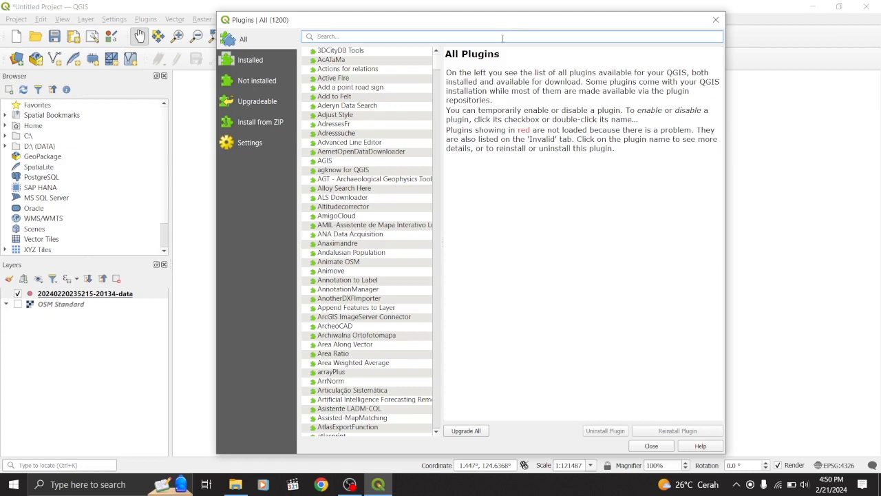
{"action": "type", "text": "co"}
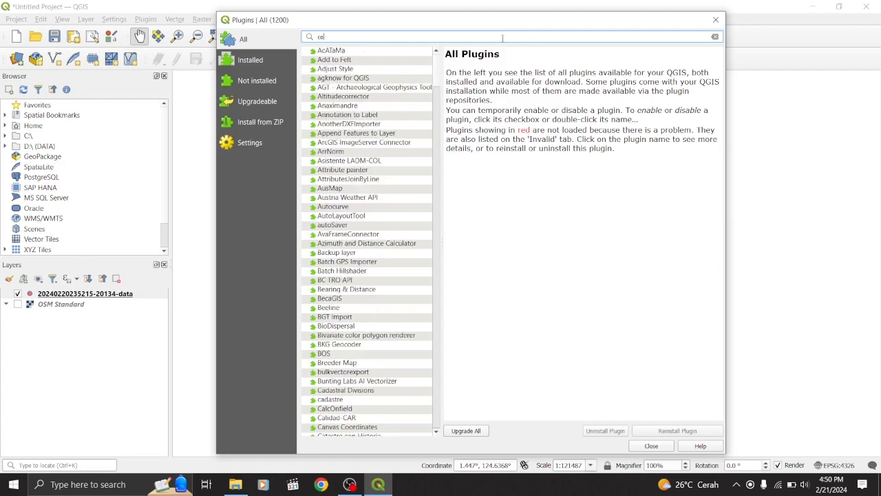
{"action": "type", "text": "n"}
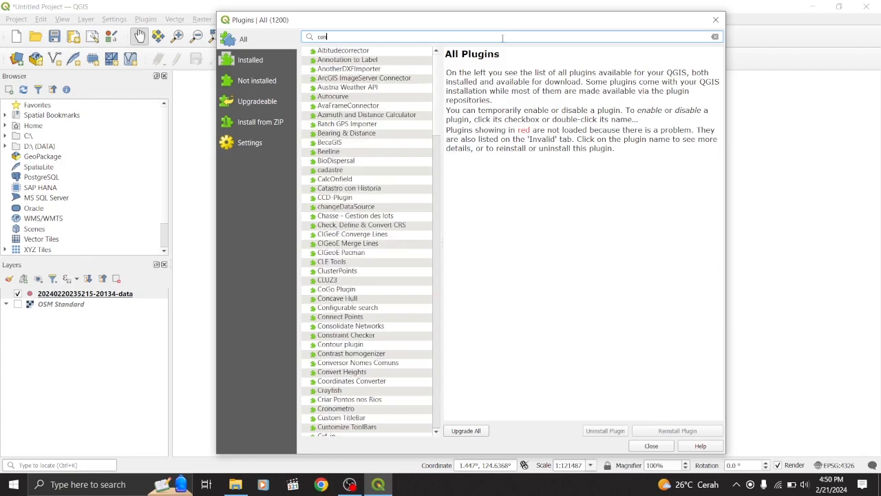
{"action": "type", "text": "to"}
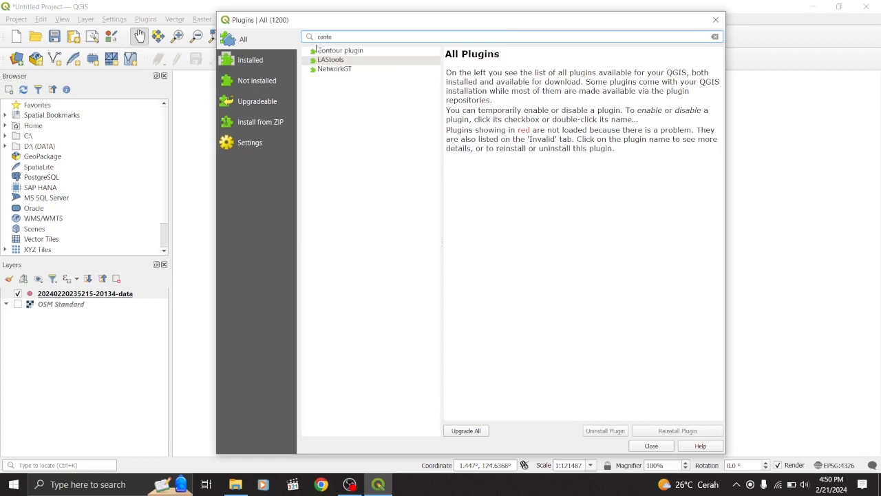
{"action": "left_click", "coordinate": [341, 51]}
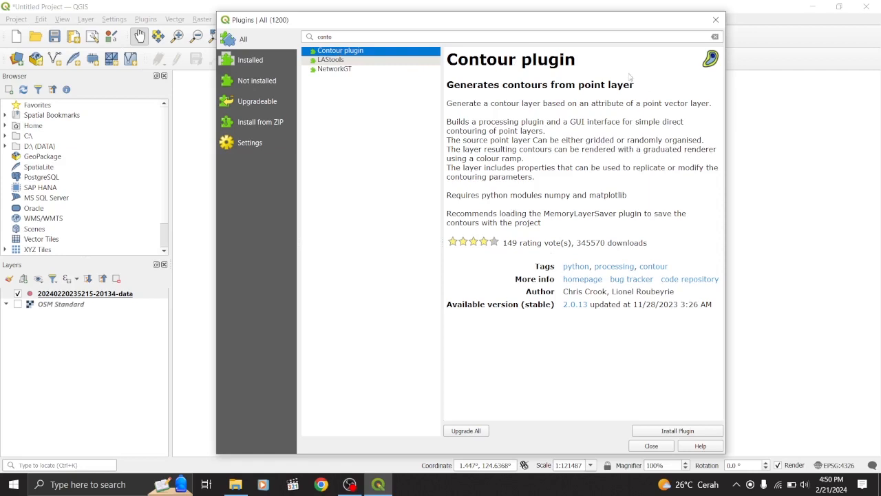
{"action": "left_click", "coordinate": [679, 430]}
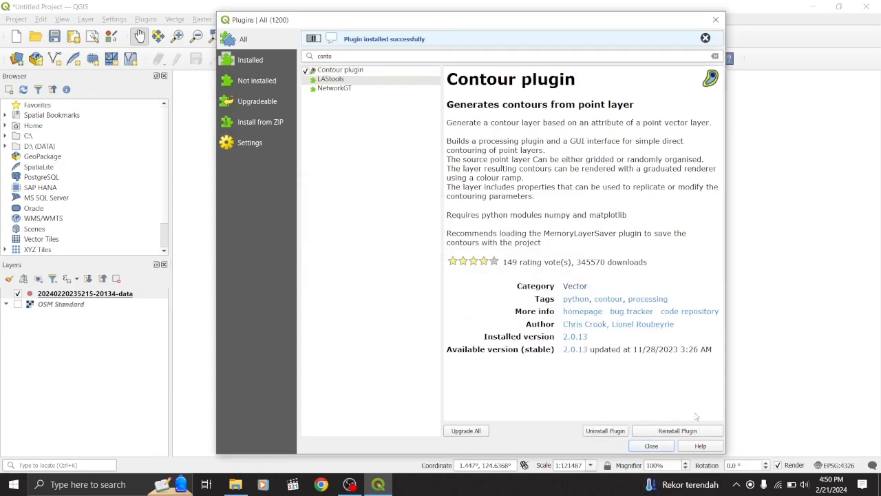
{"action": "left_click", "coordinate": [651, 446]}
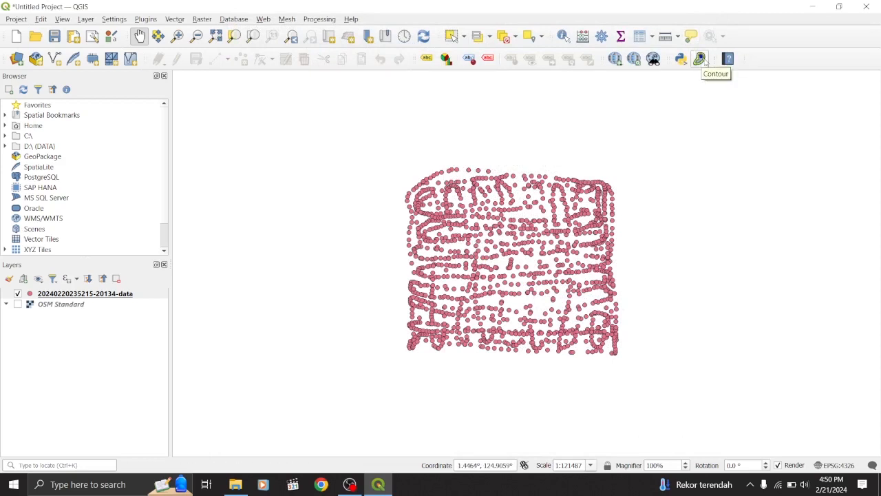
{"action": "left_click", "coordinate": [699, 59]}
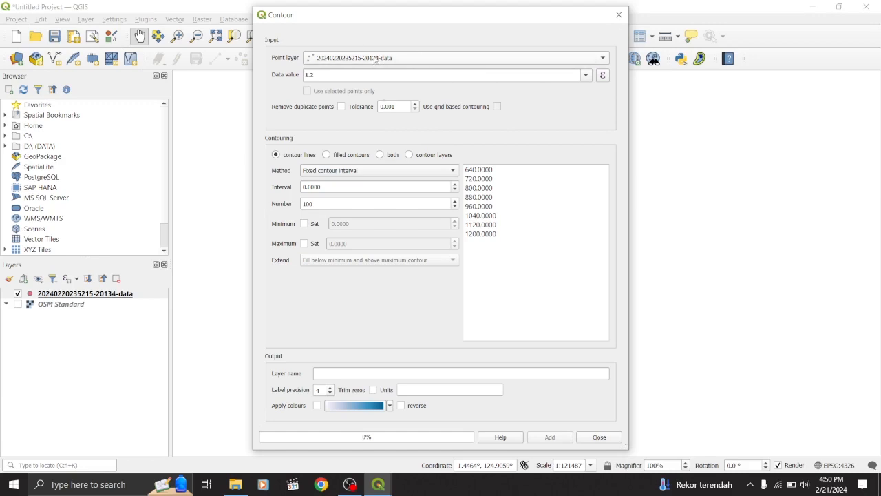
{"action": "left_click", "coordinate": [236, 484]}
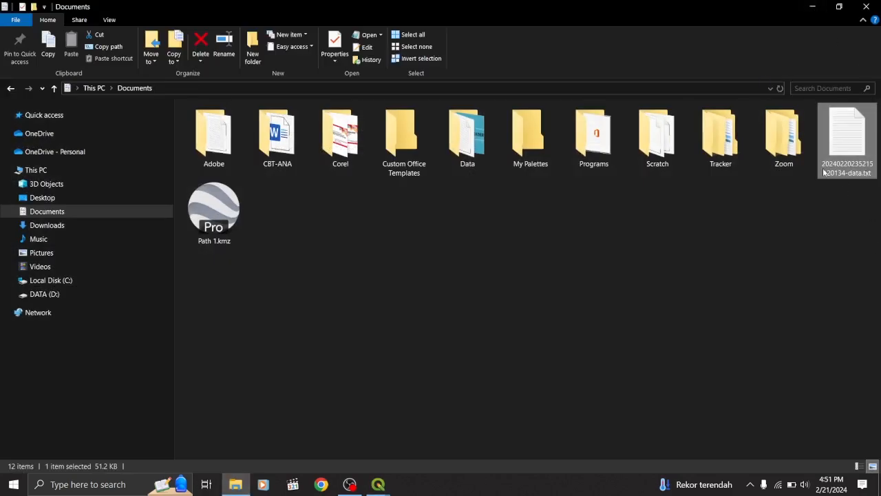
{"action": "left_click", "coordinate": [812, 7]}
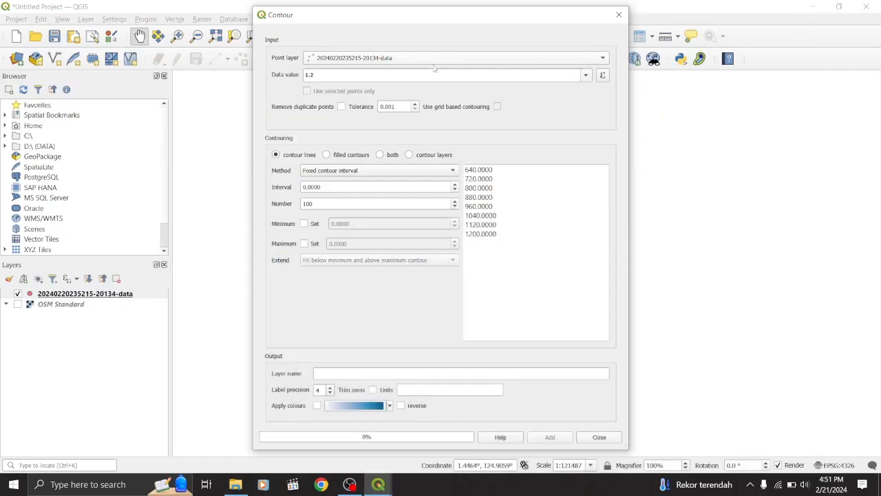
{"action": "left_click", "coordinate": [586, 75]}
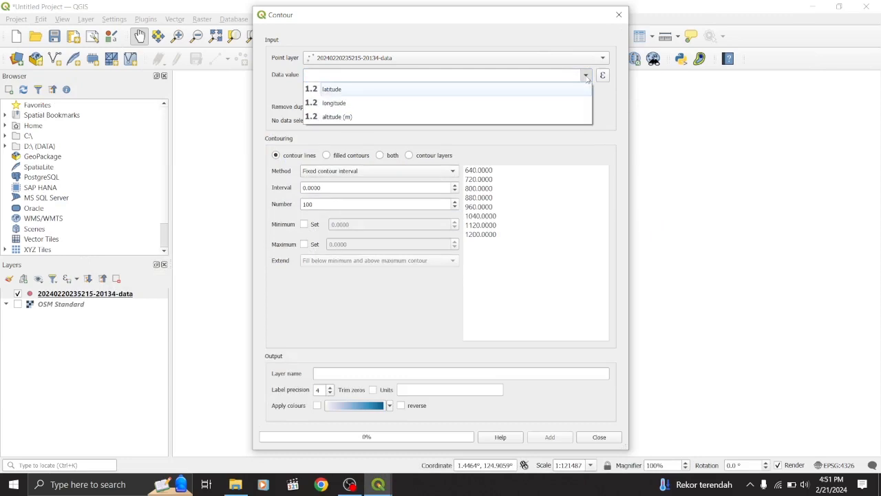
{"action": "left_click", "coordinate": [361, 119]}
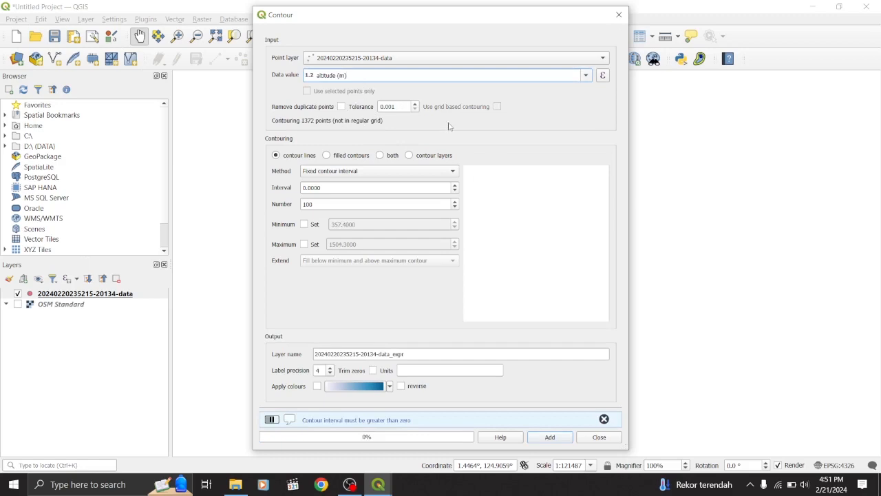
Keep the fixed contour interval method, set the interval to 30, and review the listed contour levels
{"action": "left_click", "coordinate": [339, 174]}
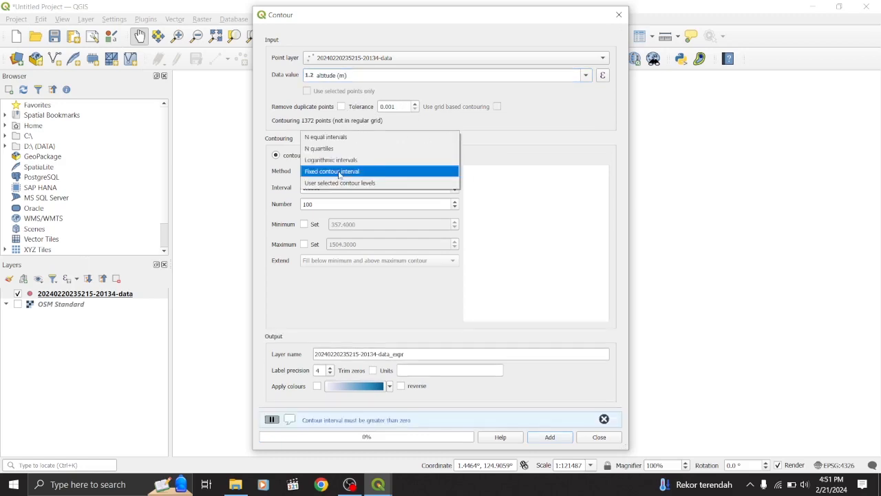
{"action": "left_click", "coordinate": [342, 172]}
{"action": "left_click", "coordinate": [354, 187]}
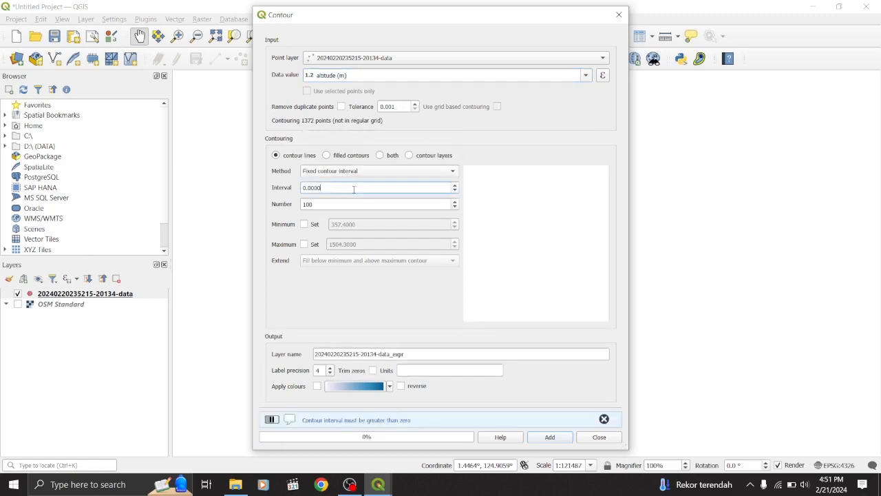
{"action": "key", "text": "ctrl+a"}
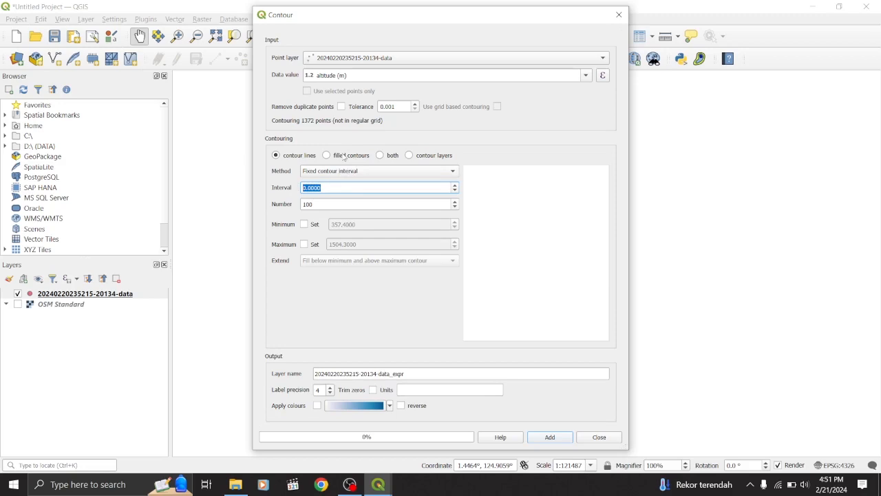
{"action": "type", "text": "30"}
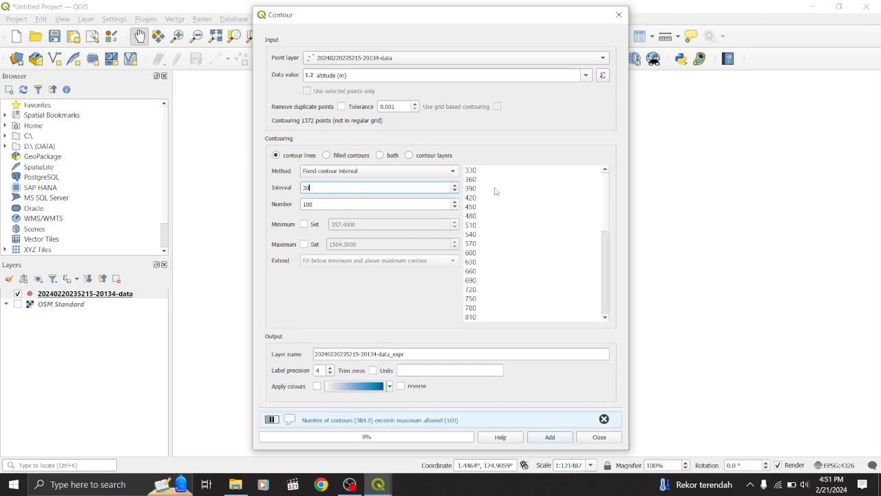
{"action": "left_click", "coordinate": [606, 252]}
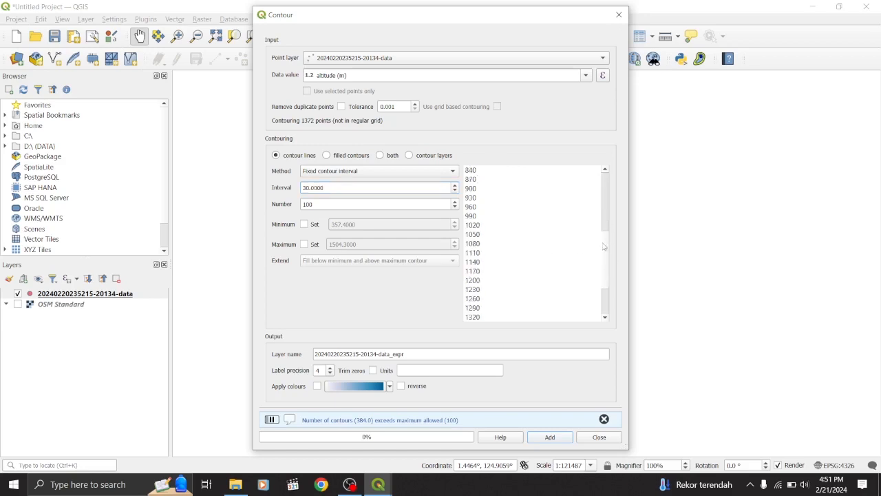
{"action": "left_click_drag", "start_coordinate": [605, 249], "coordinate": [589, 176]}
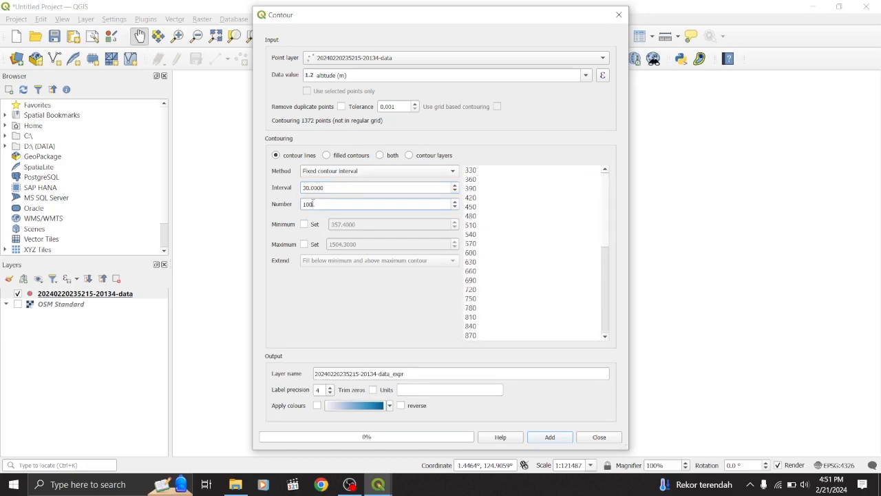
{"action": "left_click", "coordinate": [604, 303]}
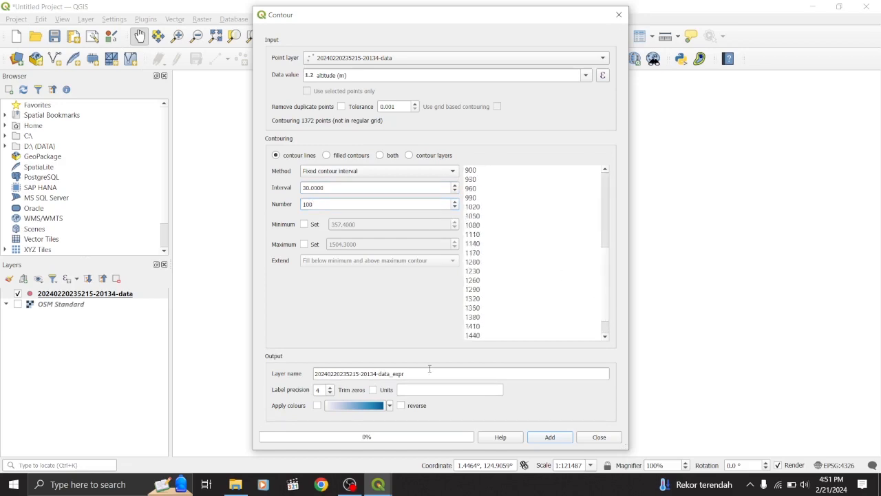
Name the output layer Contour and choose the Greens colour ramp for it
{"action": "triple_click", "coordinate": [413, 373]}
{"action": "type", "text": "Contour"}
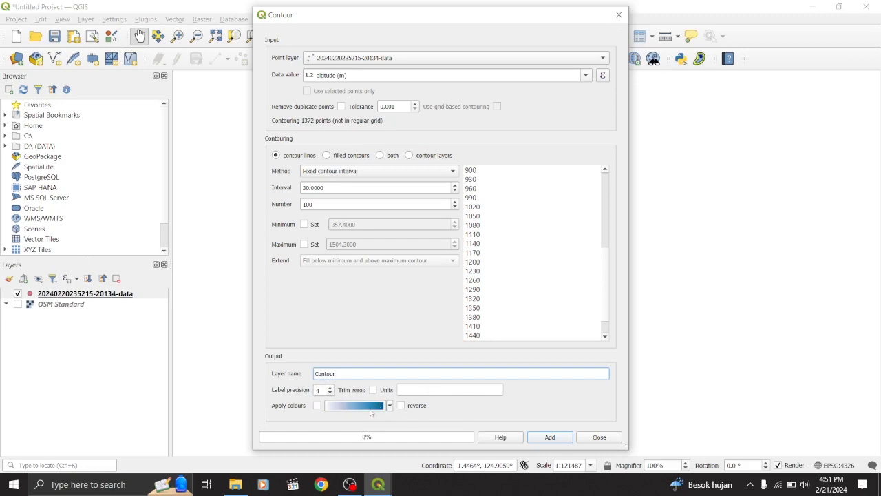
{"action": "left_click", "coordinate": [376, 408]}
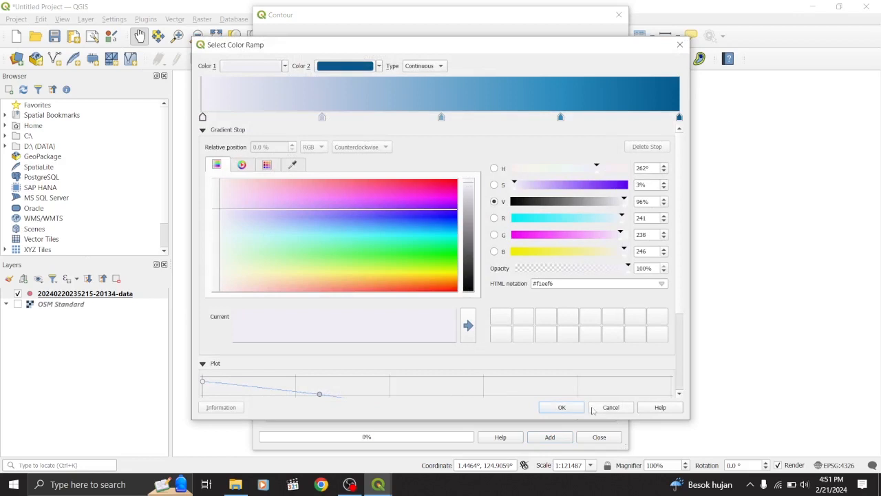
{"action": "left_click", "coordinate": [593, 409]}
{"action": "left_click", "coordinate": [390, 405]}
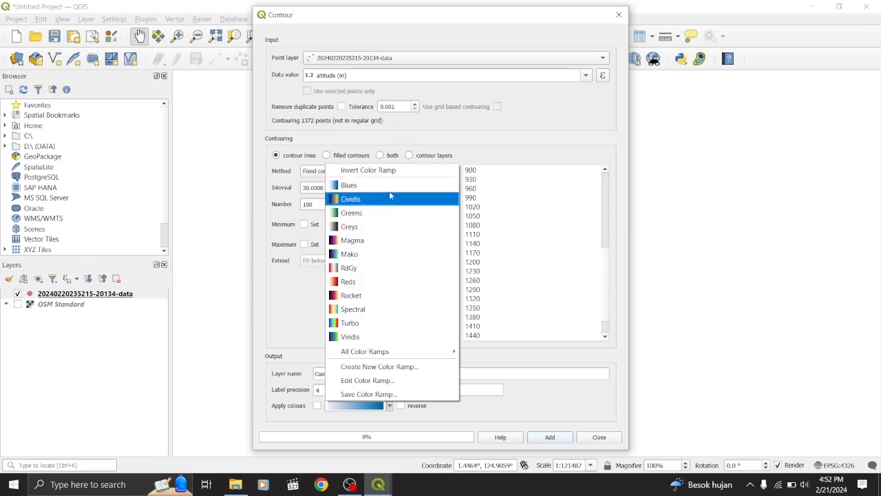
{"action": "left_click", "coordinate": [361, 216]}
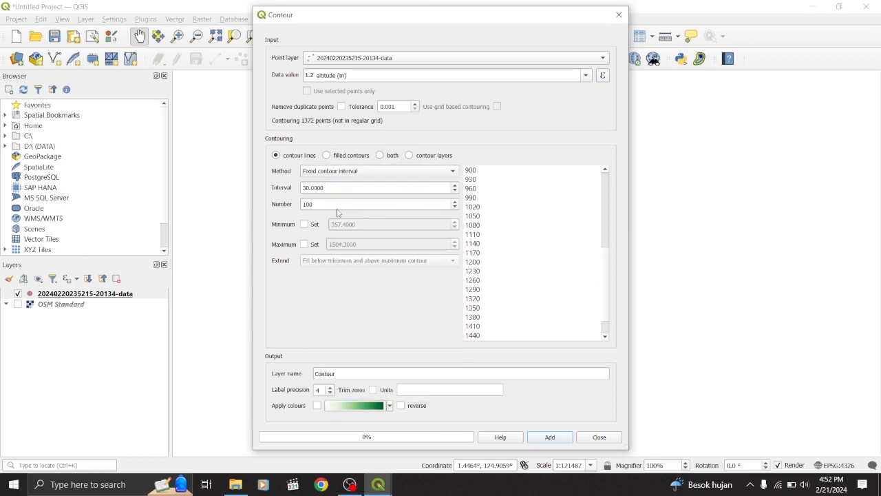
{"action": "left_click", "coordinate": [389, 406]}
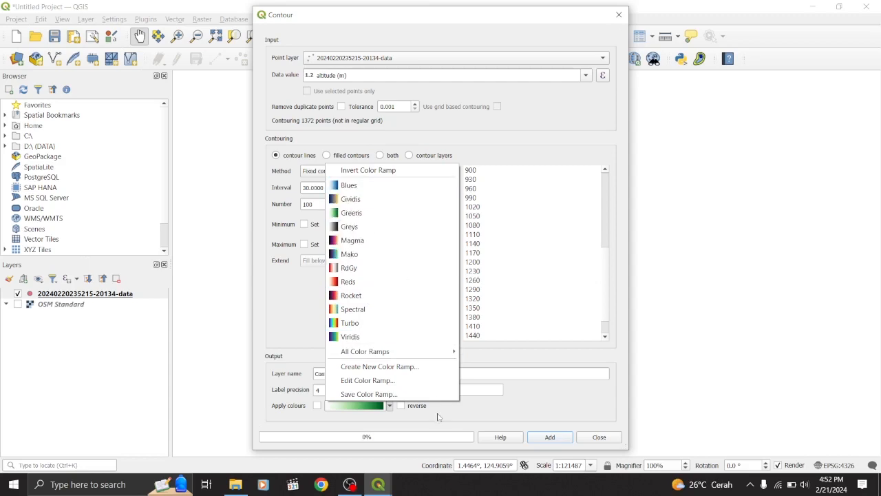
{"action": "left_click", "coordinate": [515, 403]}
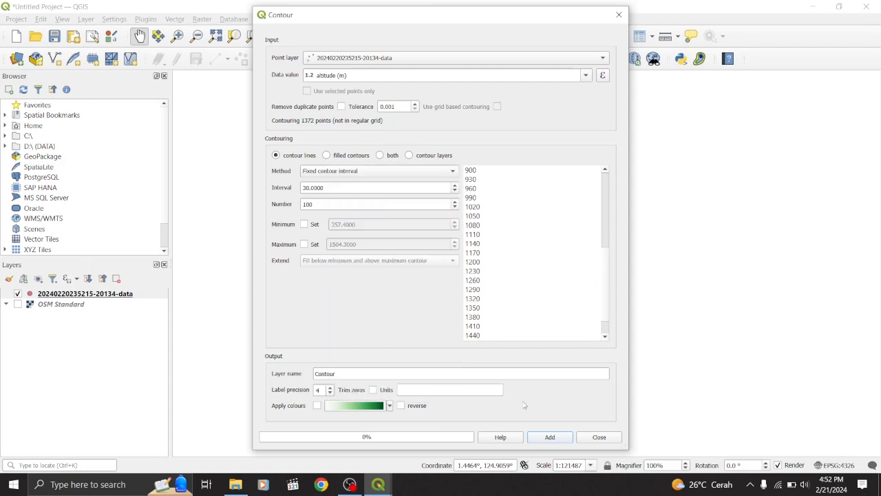
Add the contour lines layer to the project and close the Contour tool
{"action": "left_click", "coordinate": [545, 442]}
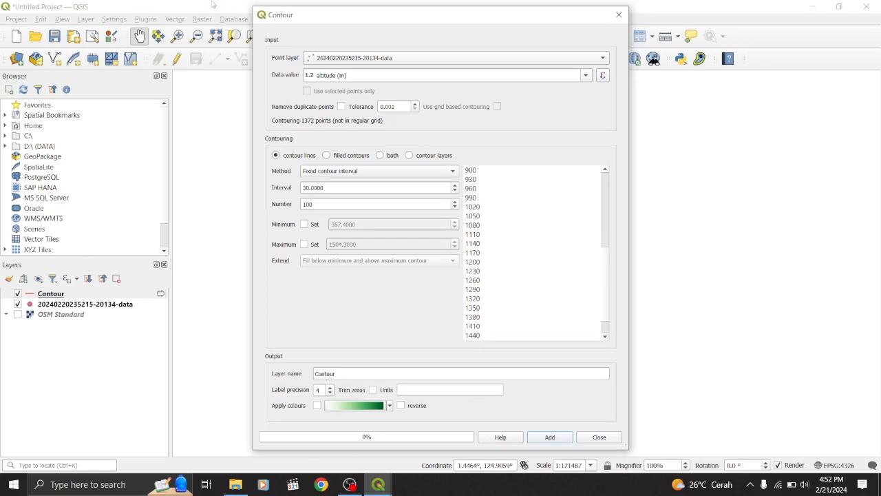
{"action": "left_click_drag", "start_coordinate": [397, 17], "coordinate": [208, 20]}
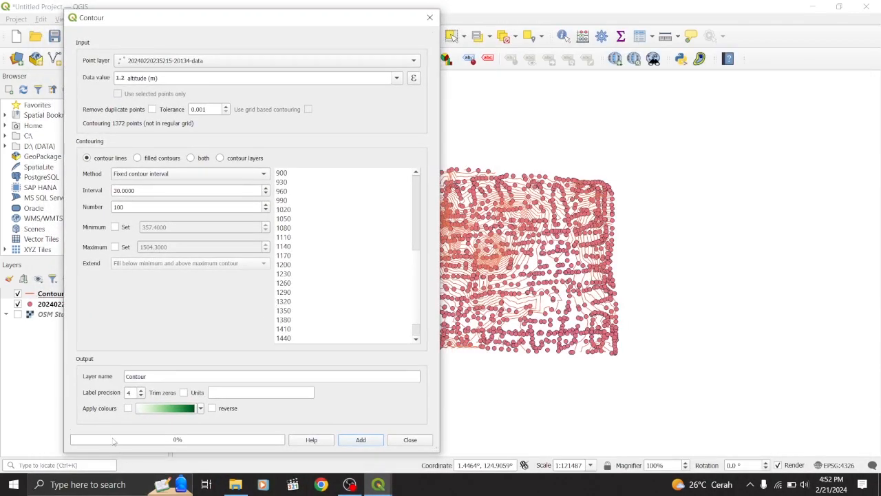
{"action": "left_click", "coordinate": [409, 440]}
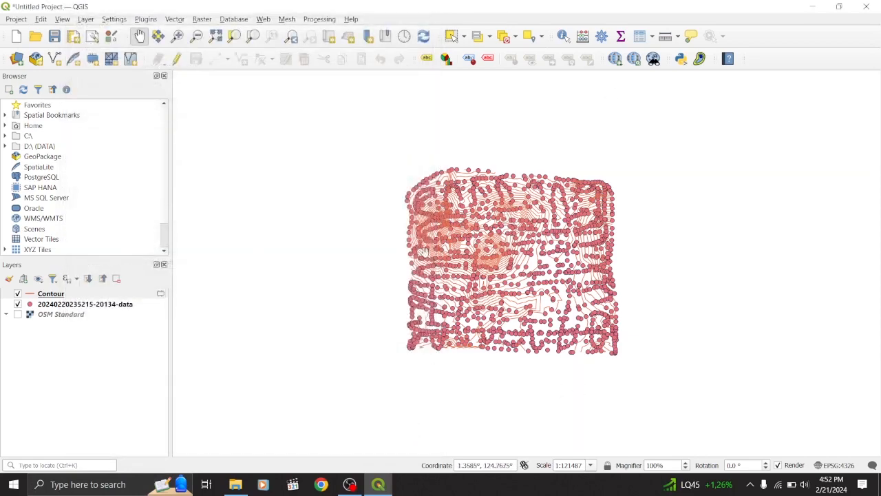
{"action": "left_click", "coordinate": [17, 304]}
{"action": "left_click", "coordinate": [17, 304]}
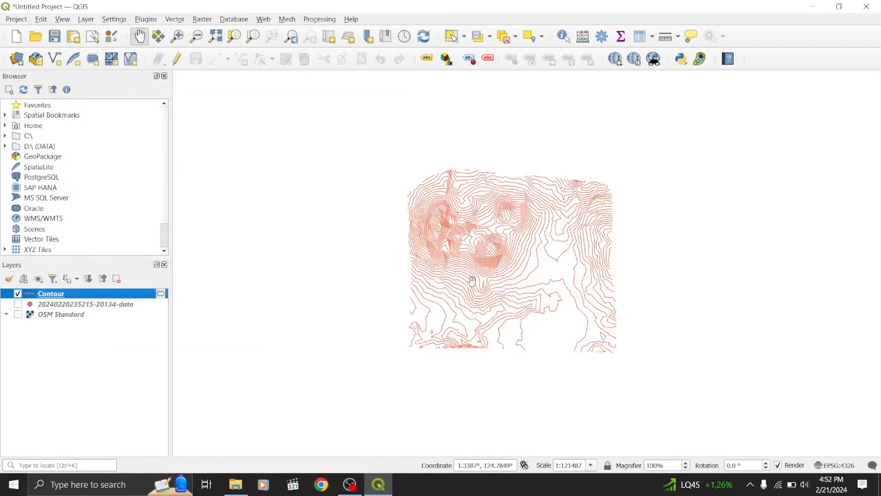
{"action": "scroll", "coordinate": [480, 252], "scroll_direction": "up", "scroll_amount": 2}
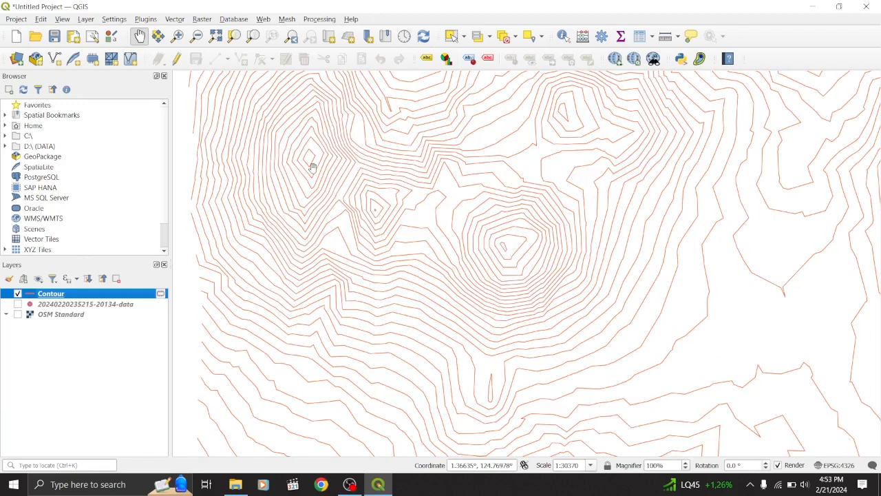
Show the OSM Standard basemap beneath the contour lines and compare the contours with the mapped mountain peaks
{"action": "left_click", "coordinate": [18, 314]}
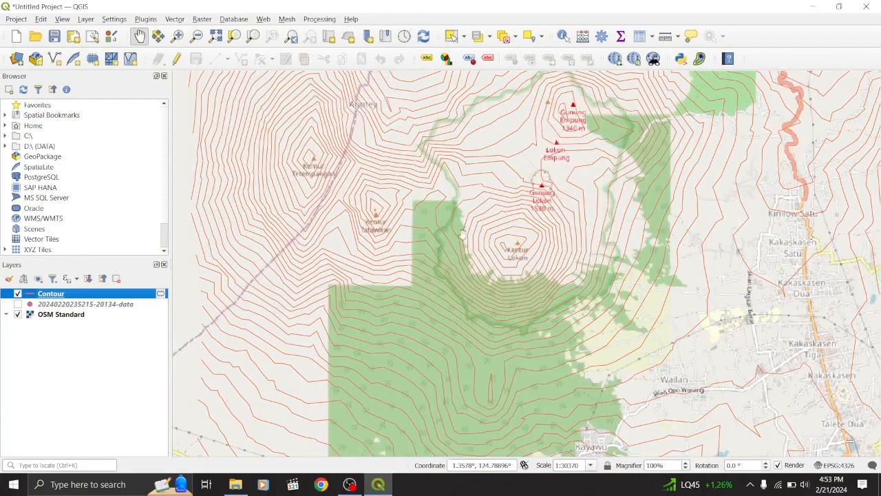
{"action": "scroll", "coordinate": [525, 234], "scroll_direction": "down", "scroll_amount": 1}
{"action": "scroll", "coordinate": [525, 236], "scroll_direction": "up", "scroll_amount": 1}
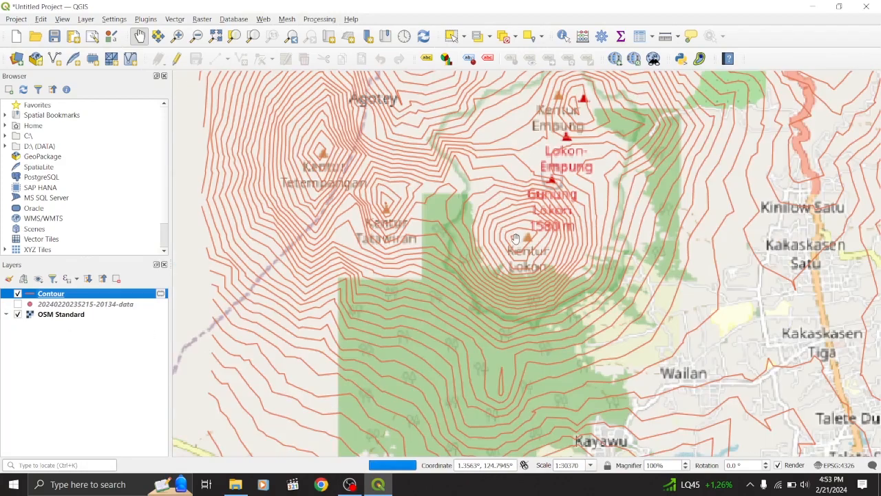
{"action": "scroll", "coordinate": [386, 206], "scroll_direction": "up", "scroll_amount": 1}
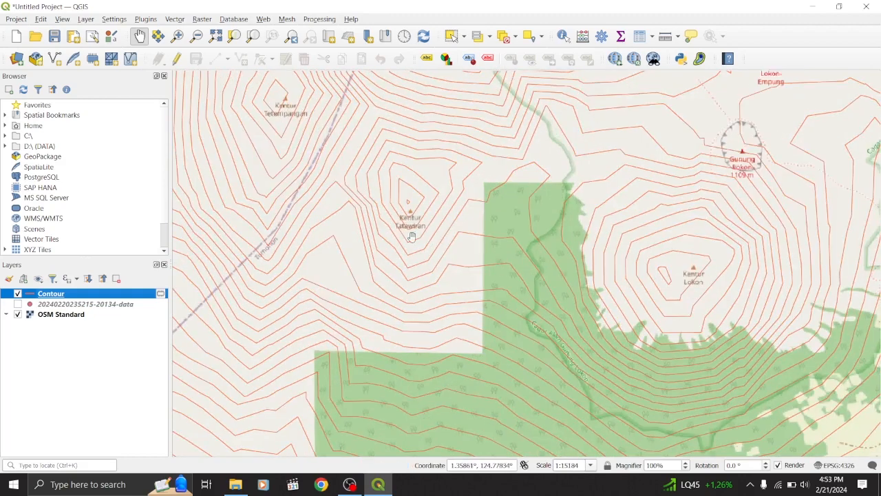
Examine how the contour lines match the Kentur Tatawiran, Kentur Tetempangan and Gunung Lokon peaks and the surrounding area on the basemap
{"action": "scroll", "coordinate": [396, 237], "scroll_direction": "up", "scroll_amount": 1}
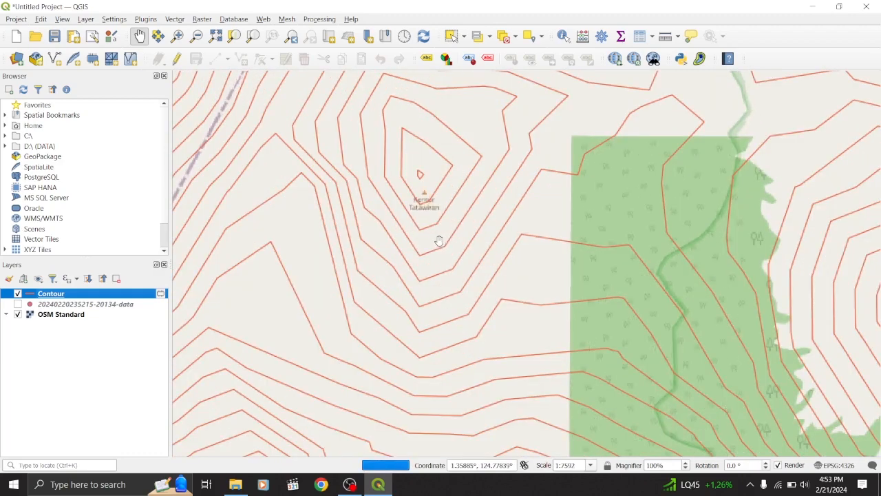
{"action": "scroll", "coordinate": [440, 240], "scroll_direction": "down", "scroll_amount": 1}
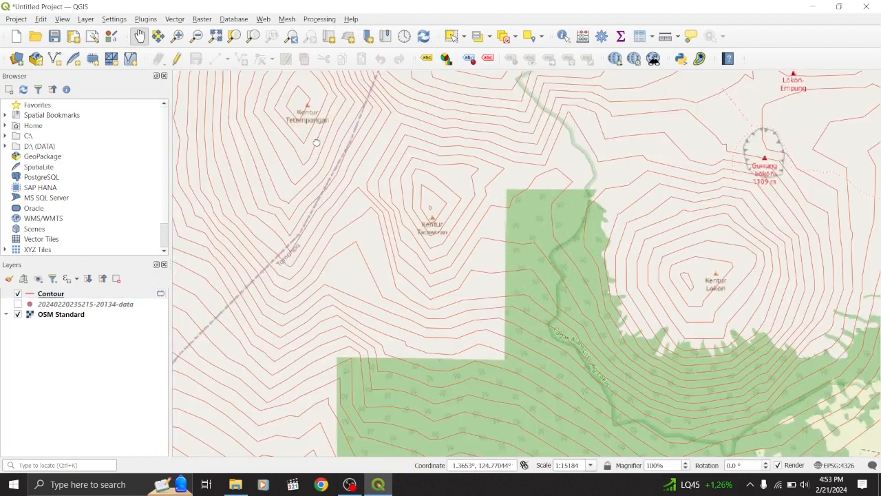
{"action": "left_click_drag", "start_coordinate": [316, 142], "coordinate": [314, 161]}
{"action": "scroll", "coordinate": [314, 162], "scroll_direction": "up", "scroll_amount": 2}
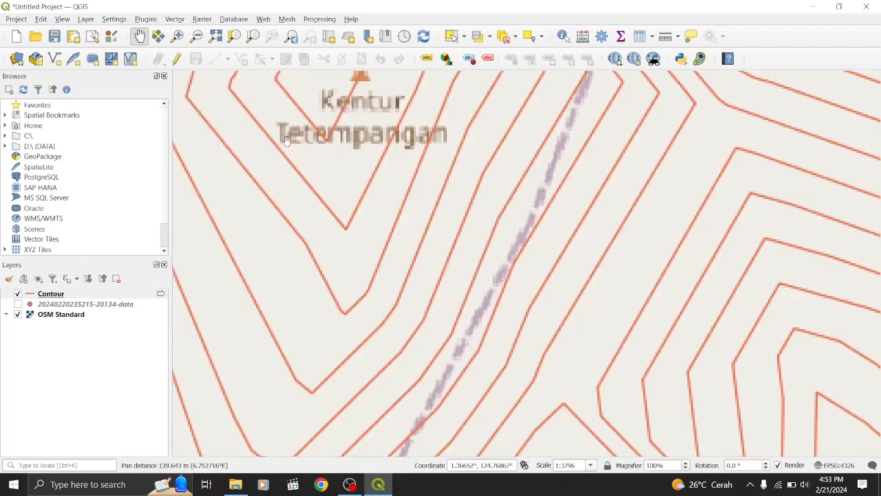
{"action": "scroll", "coordinate": [656, 241], "scroll_direction": "down", "scroll_amount": 2}
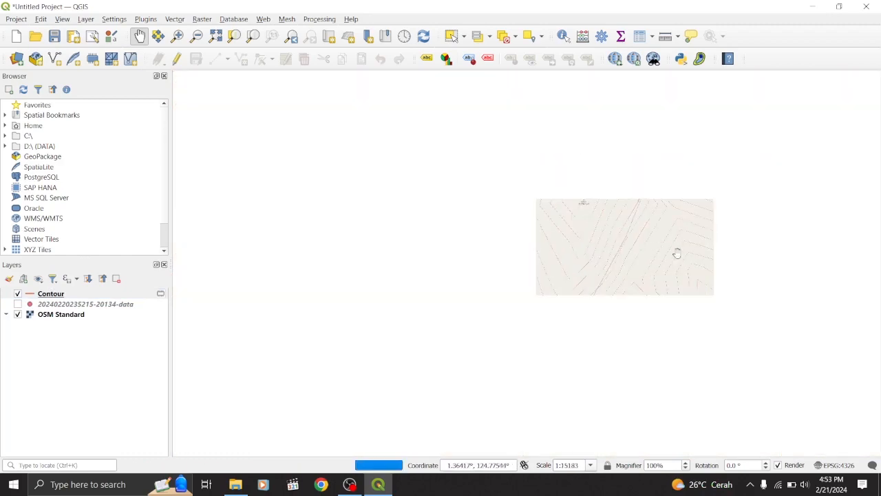
{"action": "left_click_drag", "start_coordinate": [678, 211], "coordinate": [554, 215]}
{"action": "scroll", "coordinate": [555, 214], "scroll_direction": "down", "scroll_amount": 1}
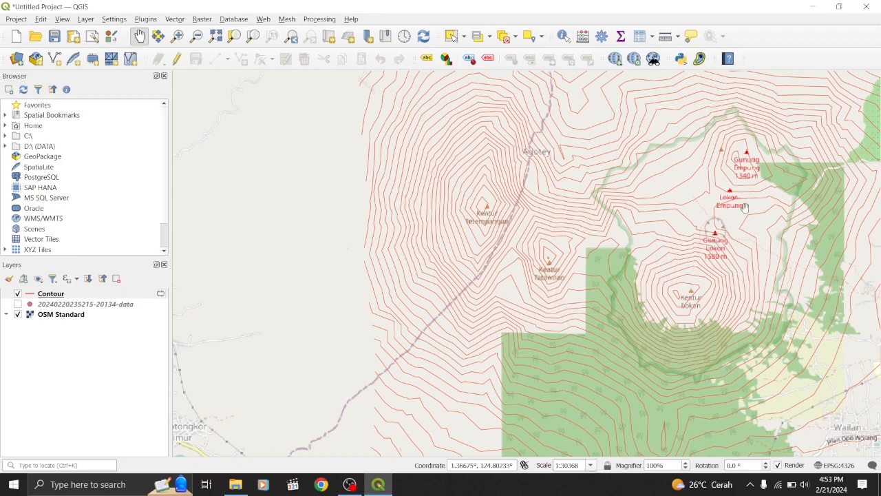
{"action": "left_click_drag", "start_coordinate": [745, 209], "coordinate": [584, 173]}
{"action": "scroll", "coordinate": [584, 173], "scroll_direction": "down", "scroll_amount": 1}
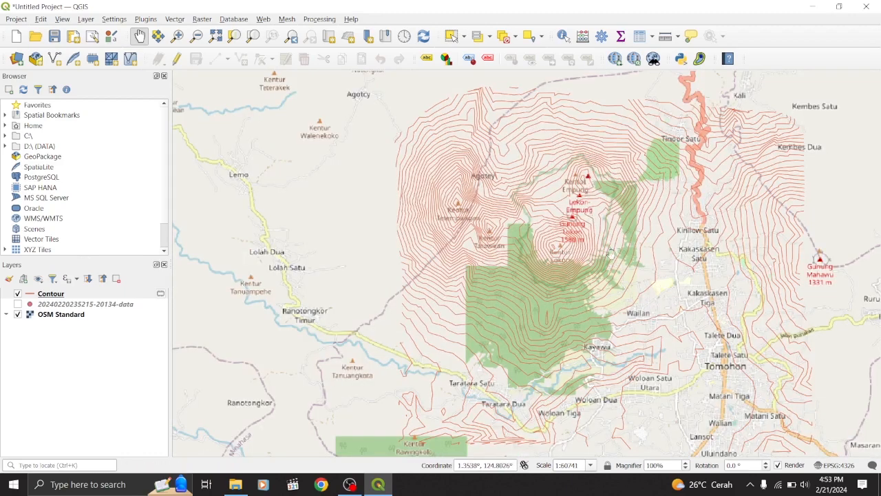
{"action": "scroll", "coordinate": [699, 275], "scroll_direction": "down", "scroll_amount": 1}
{"action": "left_click_drag", "start_coordinate": [758, 230], "coordinate": [639, 216]}
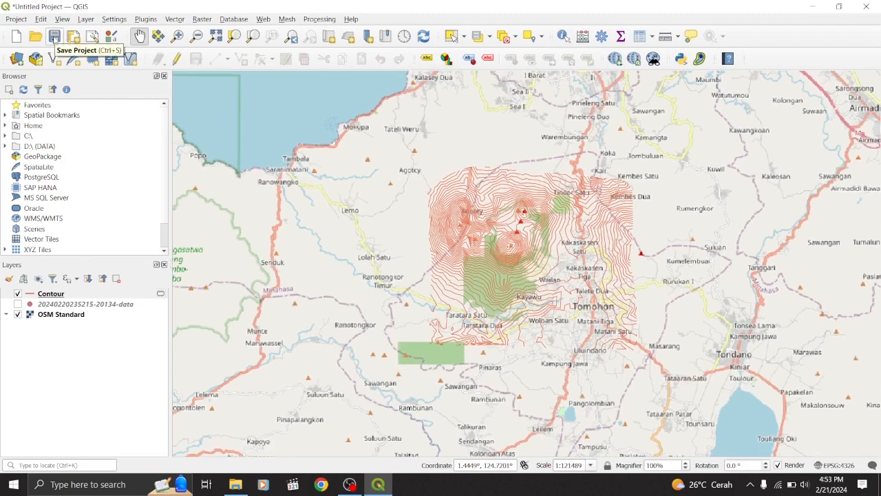
Save the project as Sulawesi Utara in the Documents folder and check the saved file in File Explorer
{"action": "left_click", "coordinate": [55, 40]}
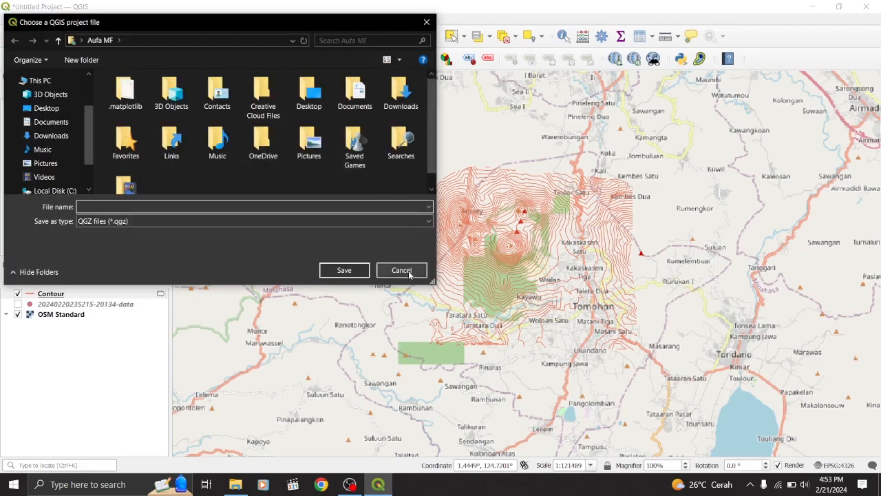
{"action": "left_click", "coordinate": [51, 122]}
{"action": "left_click", "coordinate": [122, 205]}
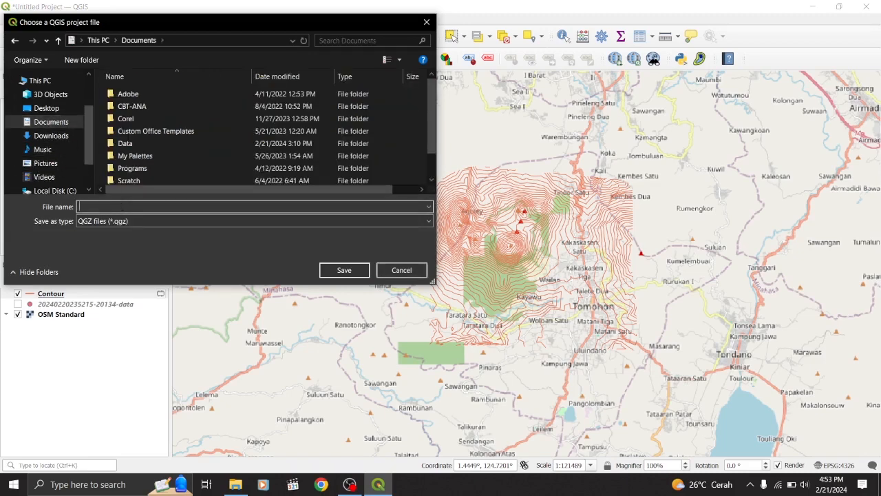
{"action": "type", "text": "Sulawesi Utara"}
{"action": "left_click", "coordinate": [344, 271]}
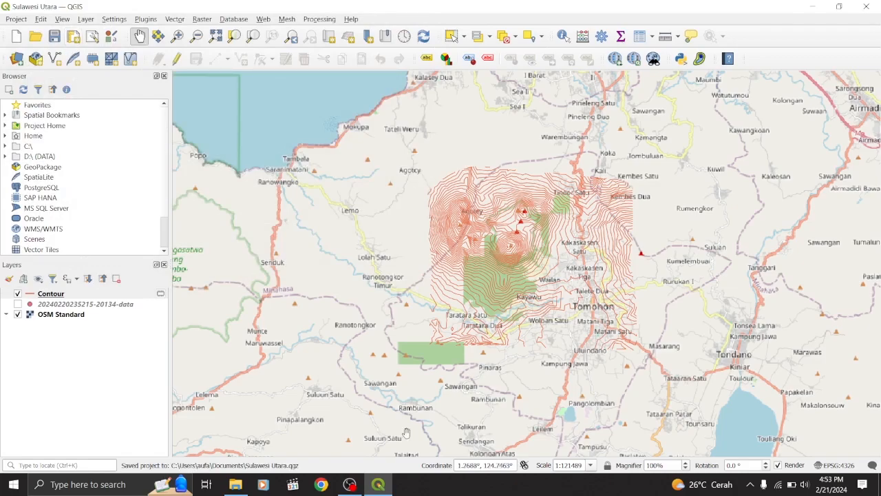
{"action": "left_click", "coordinate": [236, 483]}
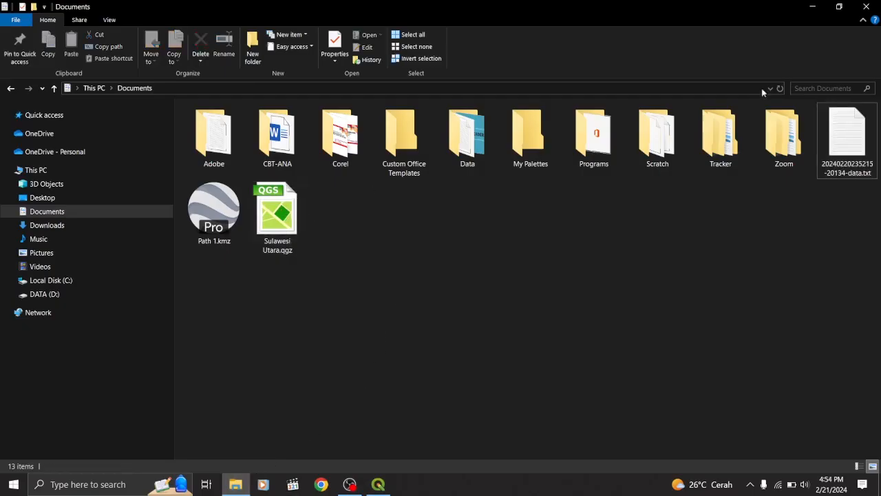
{"action": "left_click", "coordinate": [814, 6]}
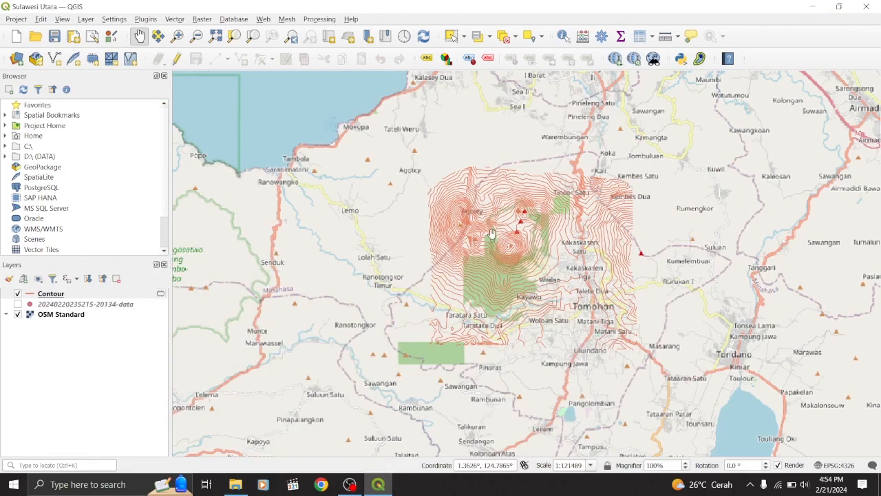
Open the Contour layer's symbology properties and change the line colour to red
{"action": "left_click", "coordinate": [43, 296]}
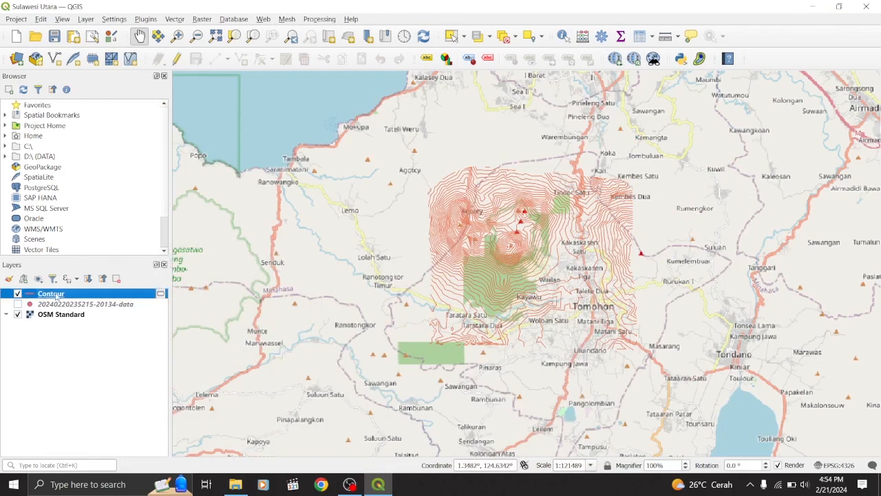
{"action": "double_click", "coordinate": [57, 294]}
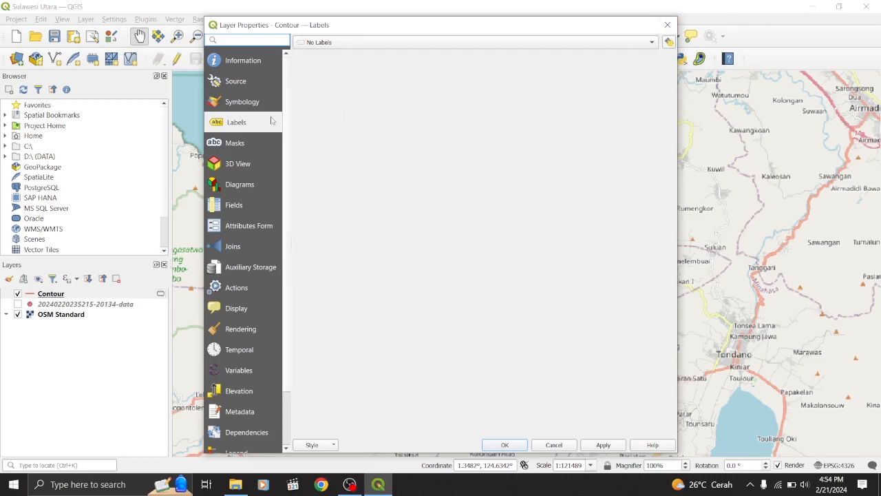
{"action": "left_click", "coordinate": [244, 104]}
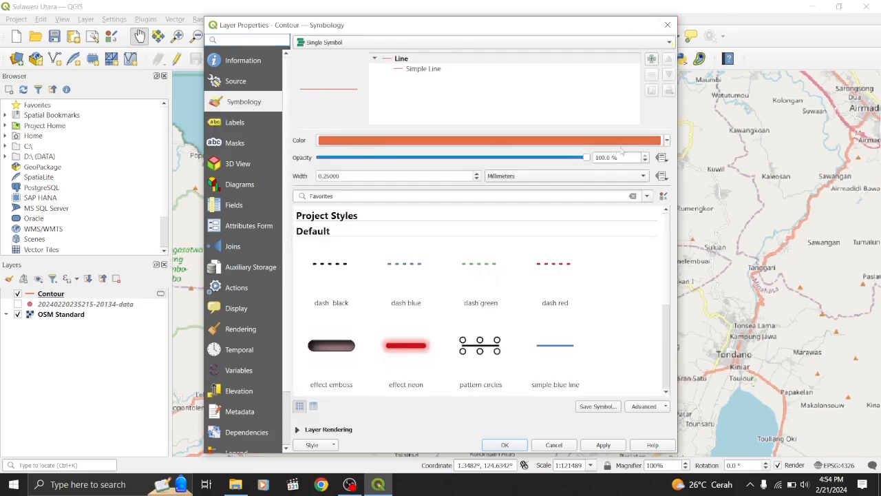
{"action": "left_click", "coordinate": [666, 141]}
{"action": "left_click_drag", "start_coordinate": [420, 199], "coordinate": [428, 211]}
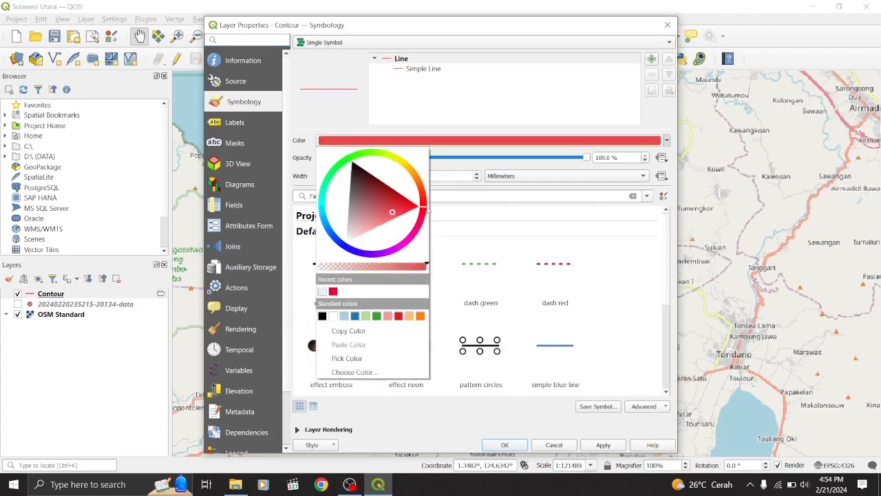
{"action": "left_click", "coordinate": [484, 227]}
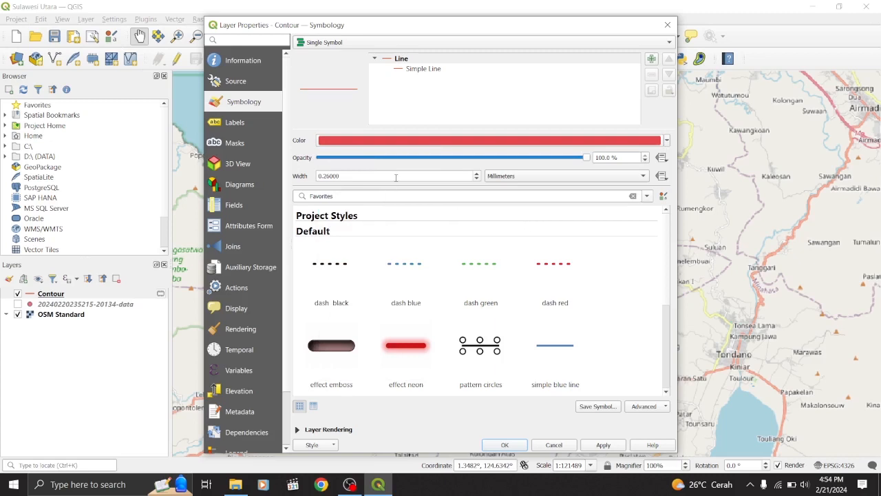
Look through the Contour layer's label, symbology, elevation, display and legend settings
{"action": "left_click", "coordinate": [265, 124]}
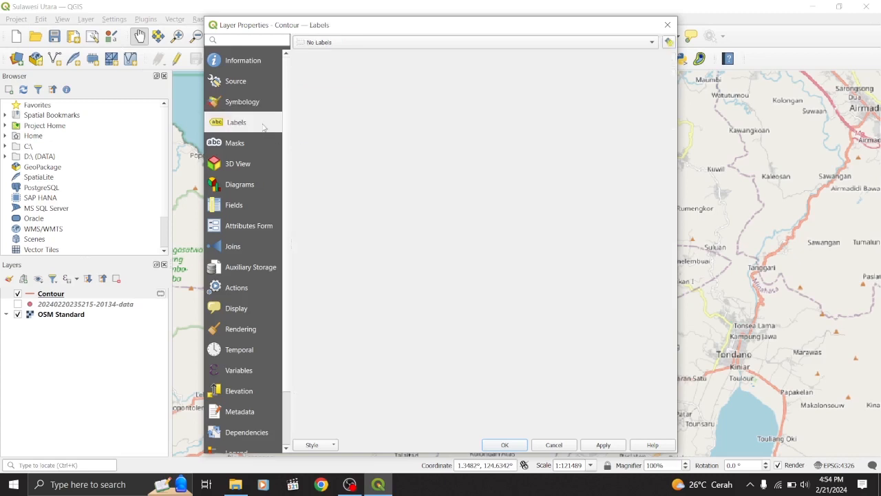
{"action": "left_click", "coordinate": [490, 43]}
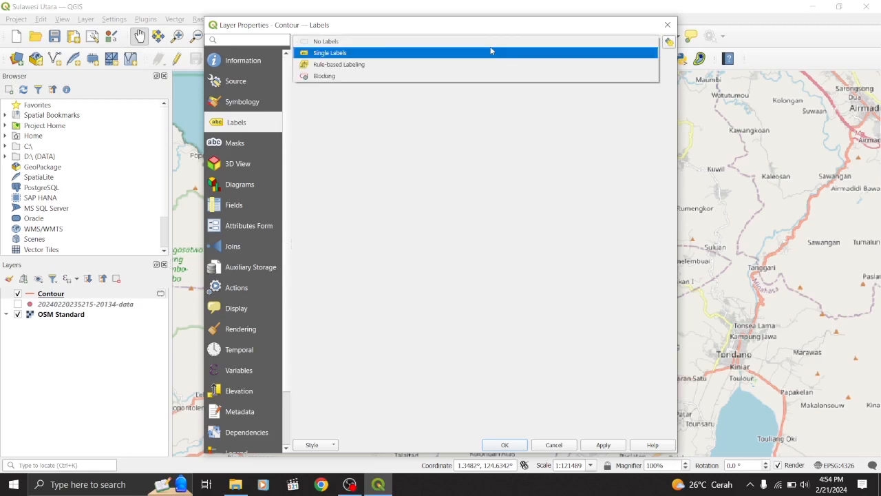
{"action": "left_click", "coordinate": [248, 102]}
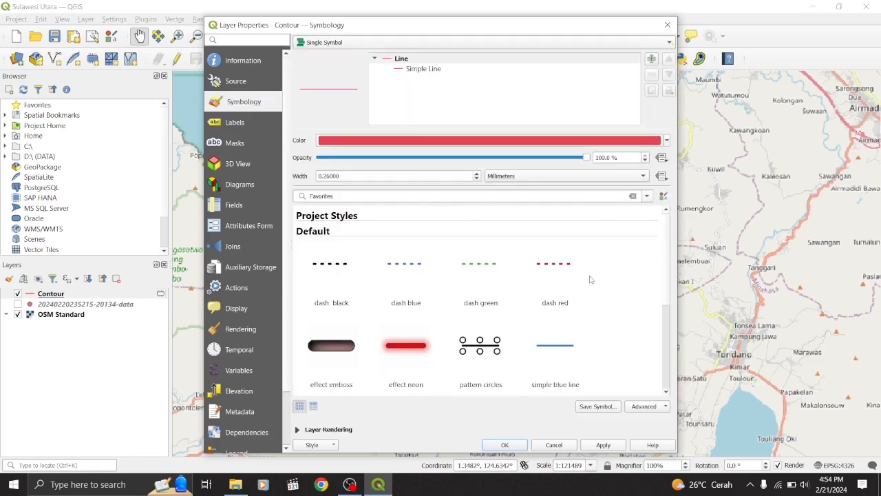
{"action": "scroll", "coordinate": [572, 305], "scroll_direction": "down", "scroll_amount": 5}
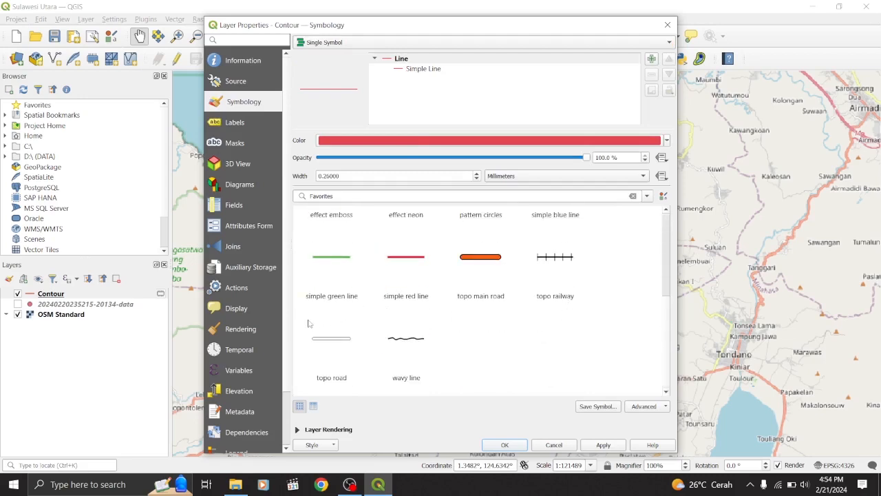
{"action": "scroll", "coordinate": [269, 319], "scroll_direction": "down", "scroll_amount": 1}
{"action": "left_click", "coordinate": [239, 329]}
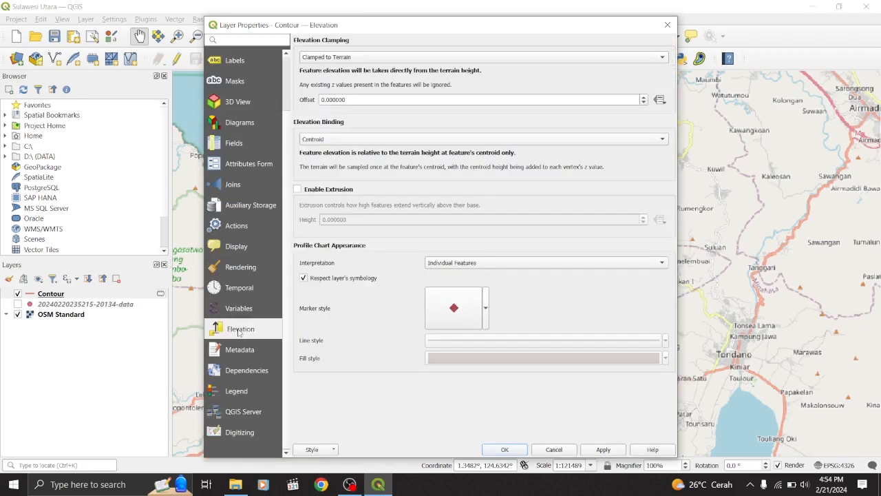
{"action": "scroll", "coordinate": [242, 328], "scroll_direction": "up", "scroll_amount": 1}
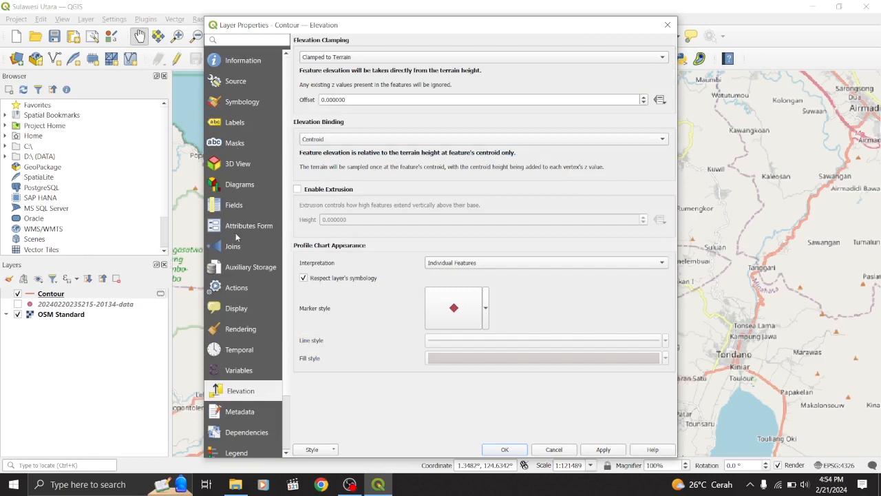
{"action": "left_click", "coordinate": [257, 309]}
{"action": "scroll", "coordinate": [262, 321], "scroll_direction": "down", "scroll_amount": 1}
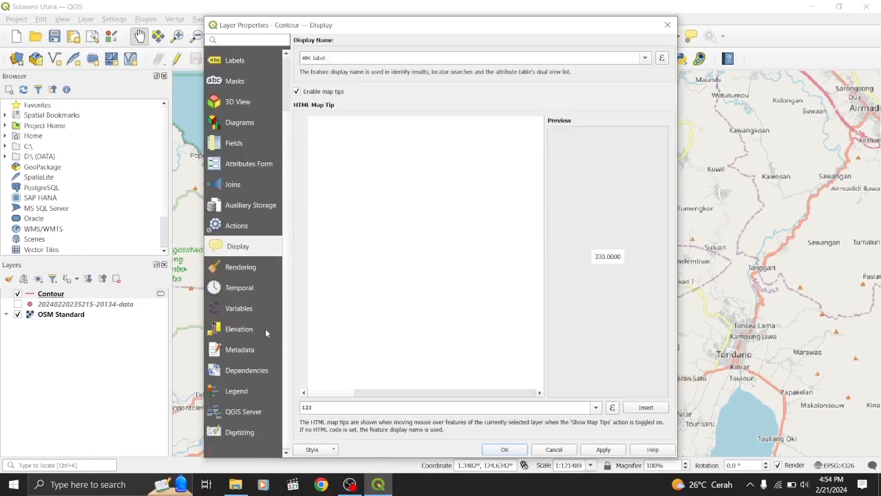
{"action": "left_click", "coordinate": [242, 392]}
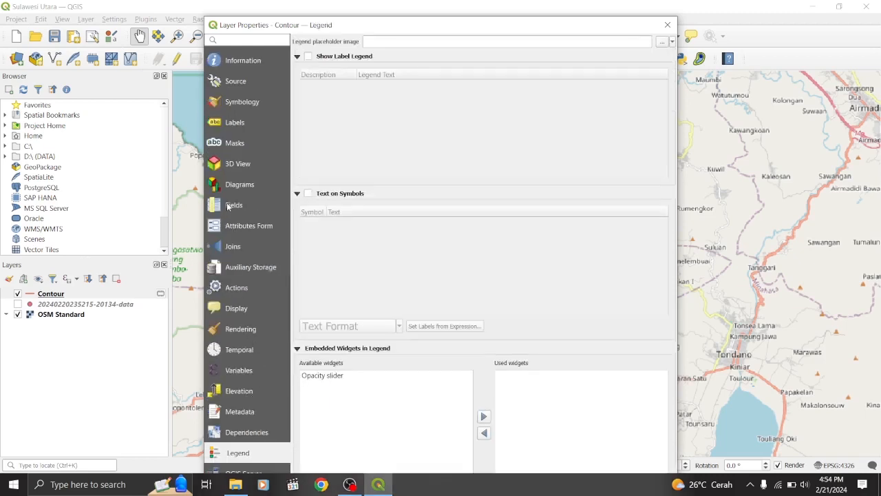
{"action": "left_click", "coordinate": [250, 129]}
{"action": "left_click", "coordinate": [386, 42]}
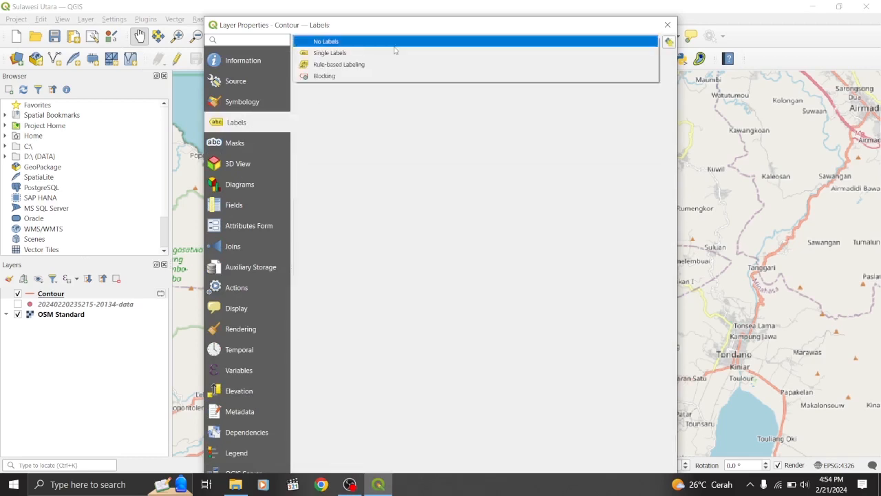
{"action": "left_click", "coordinate": [395, 52]}
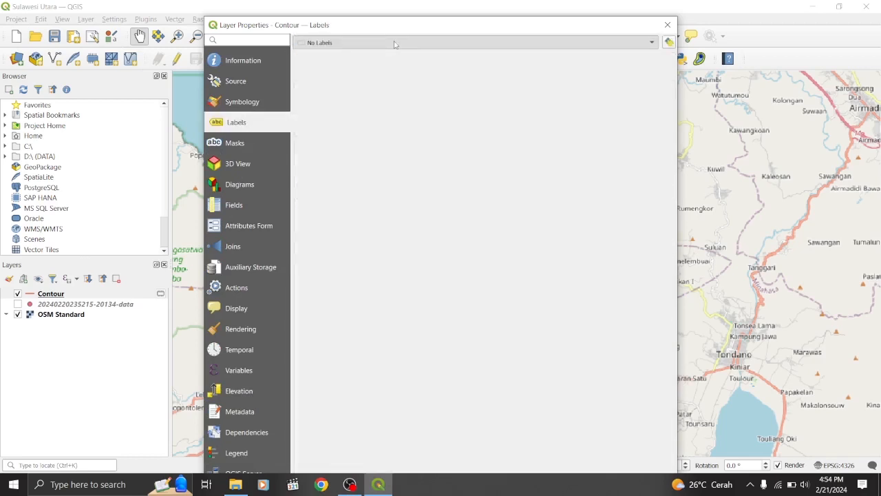
{"action": "left_click", "coordinate": [394, 42]}
{"action": "left_click", "coordinate": [351, 309]}
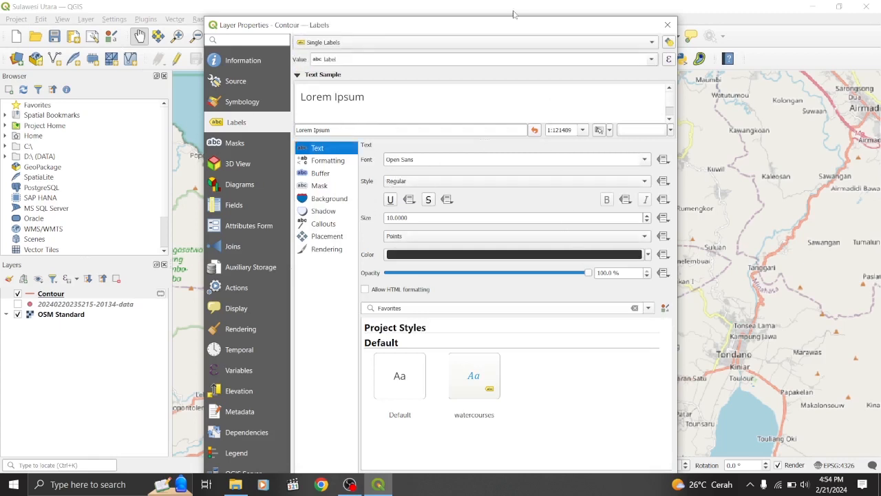
{"action": "left_click_drag", "start_coordinate": [517, 26], "coordinate": [515, 10]}
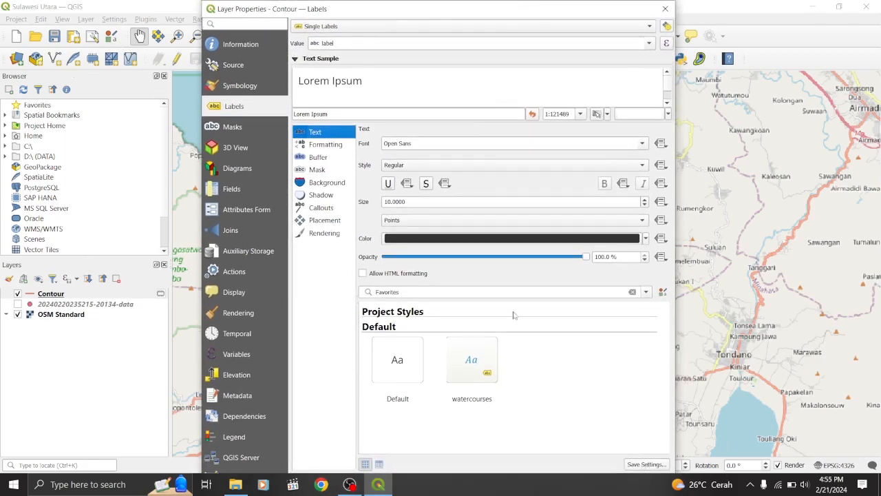
{"action": "left_click", "coordinate": [645, 464]}
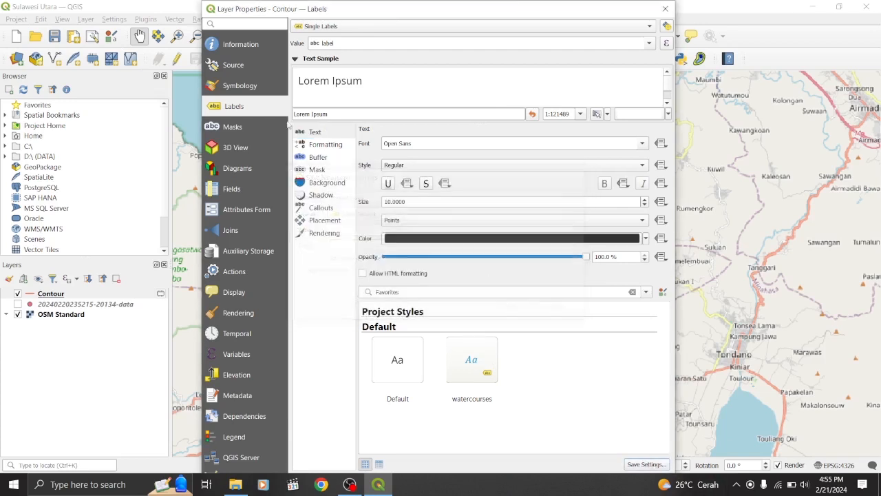
{"action": "left_click", "coordinate": [577, 312]}
{"action": "left_click", "coordinate": [648, 26]}
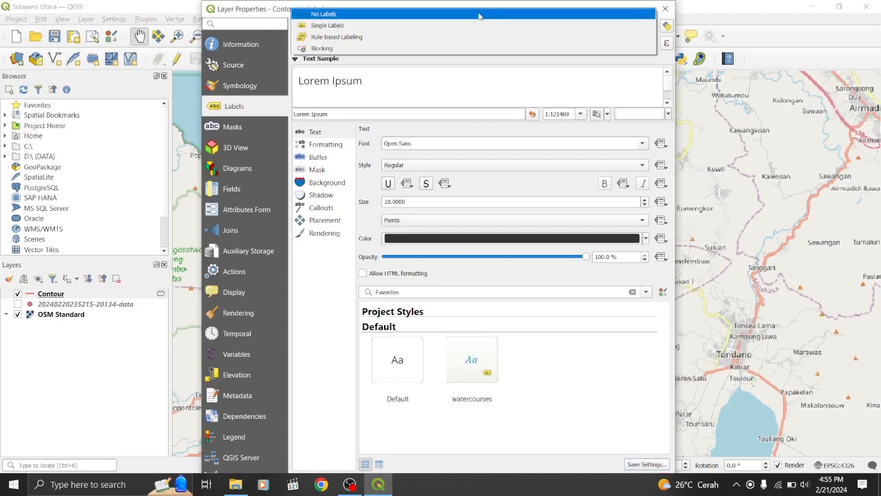
{"action": "left_click", "coordinate": [479, 15]}
Apply the red line colour to the Contour layer and move the properties dialog aside to uncover the contours
{"action": "left_click", "coordinate": [229, 87]}
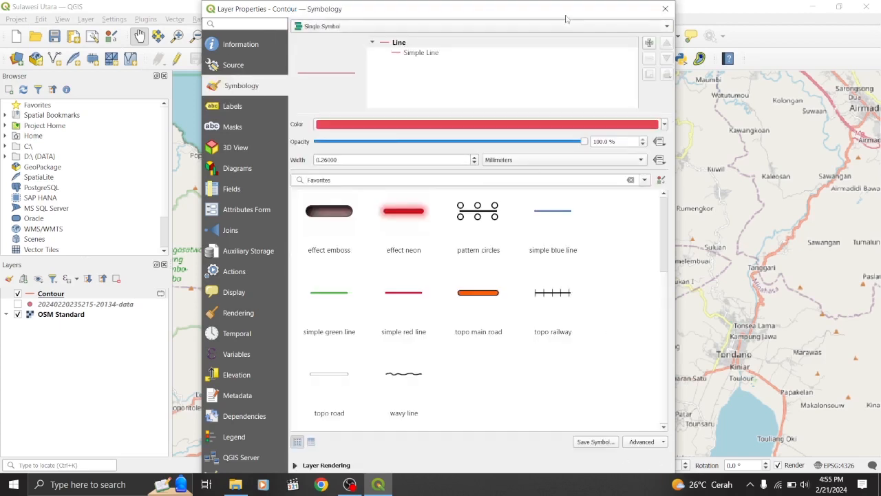
{"action": "left_click_drag", "start_coordinate": [564, 3], "coordinate": [560, 26]}
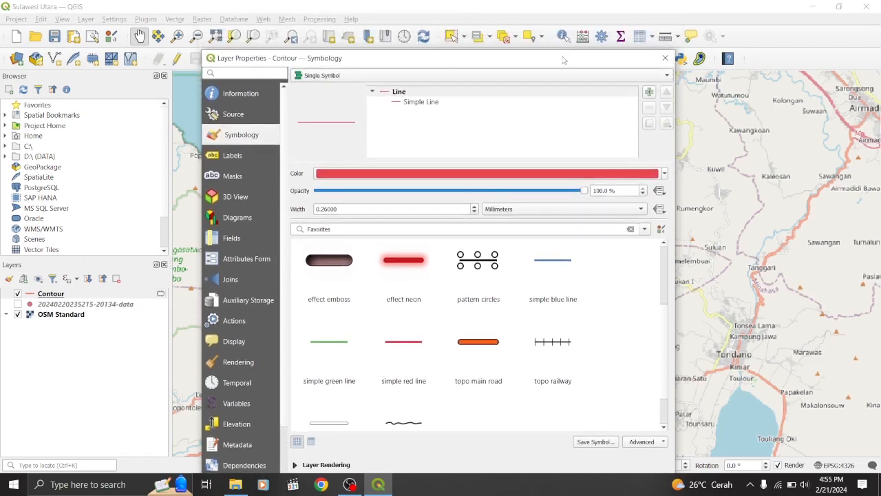
{"action": "left_click", "coordinate": [597, 446]}
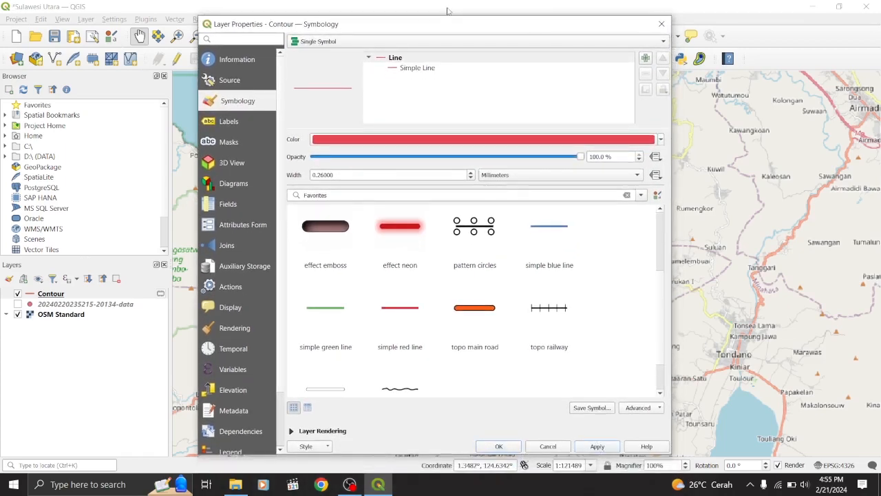
{"action": "mouse_move", "coordinate": [462, 24]}
{"action": "left_mouse_down"}
{"action": "mouse_move", "coordinate": [406, 53]}
{"action": "mouse_move", "coordinate": [161, 58]}
{"action": "mouse_move", "coordinate": [216, 5]}
{"action": "left_mouse_up"}
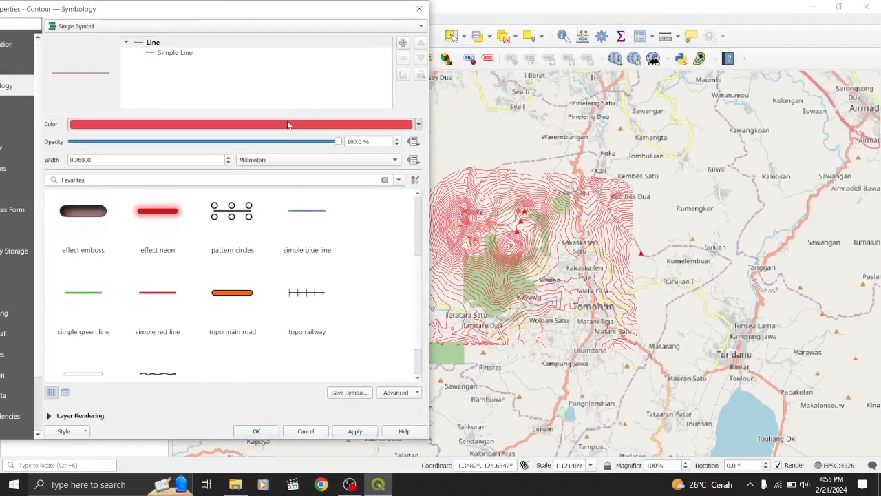
Change the Contour layer's line colour to blue and apply it to the map
{"action": "left_click", "coordinate": [289, 124]}
{"action": "left_click", "coordinate": [390, 198]}
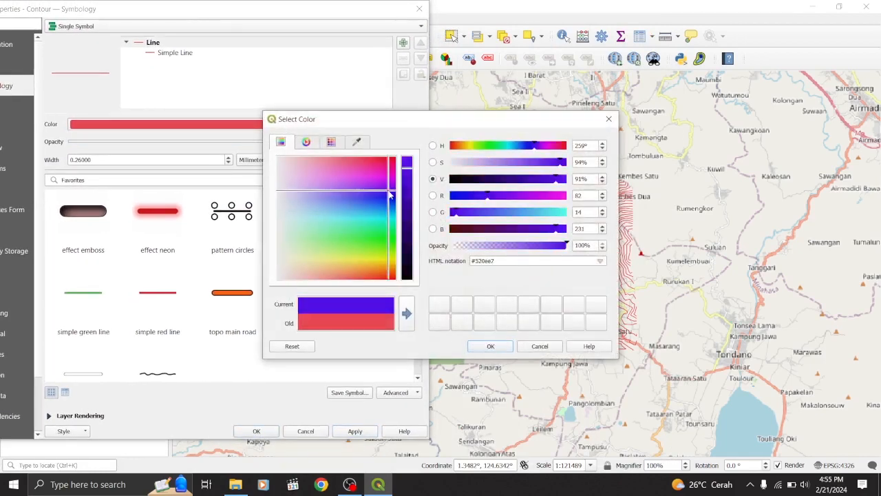
{"action": "left_click", "coordinate": [475, 351]}
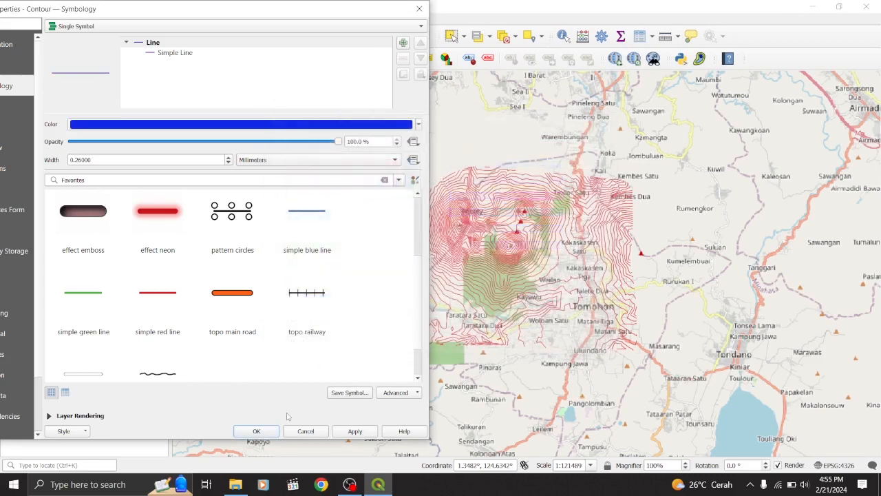
{"action": "left_click", "coordinate": [360, 433]}
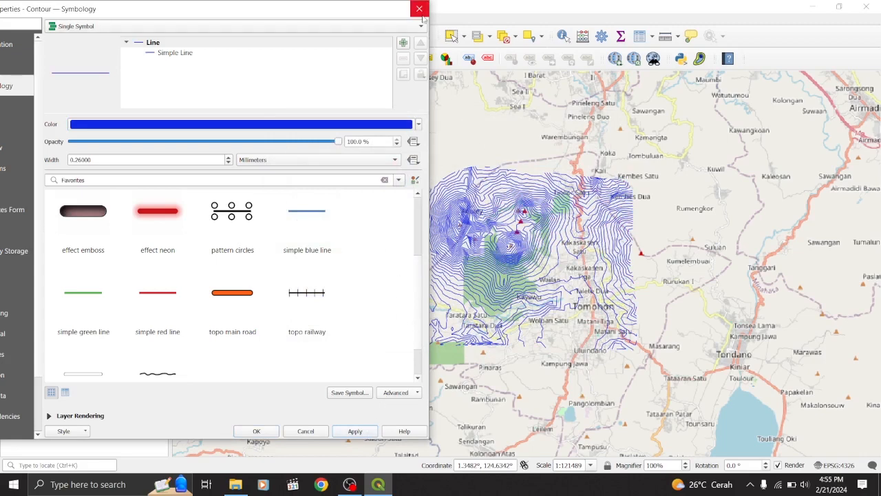
{"action": "left_click_drag", "start_coordinate": [255, 3], "coordinate": [309, 11]}
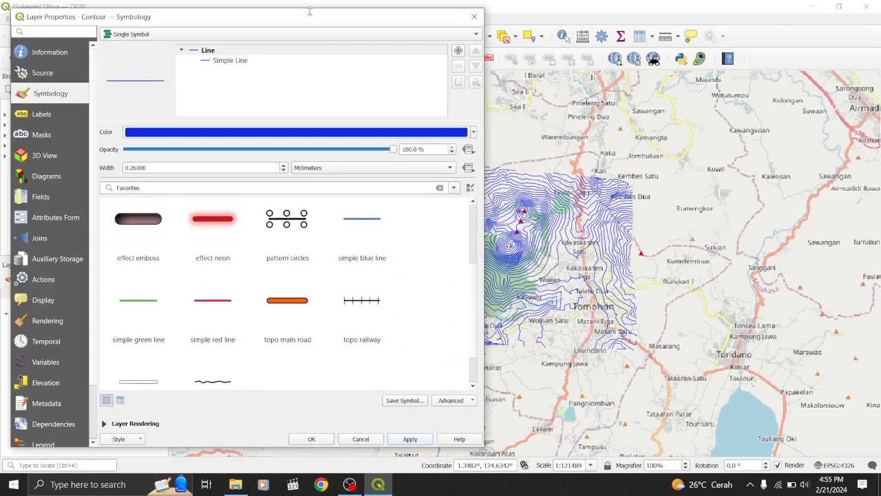